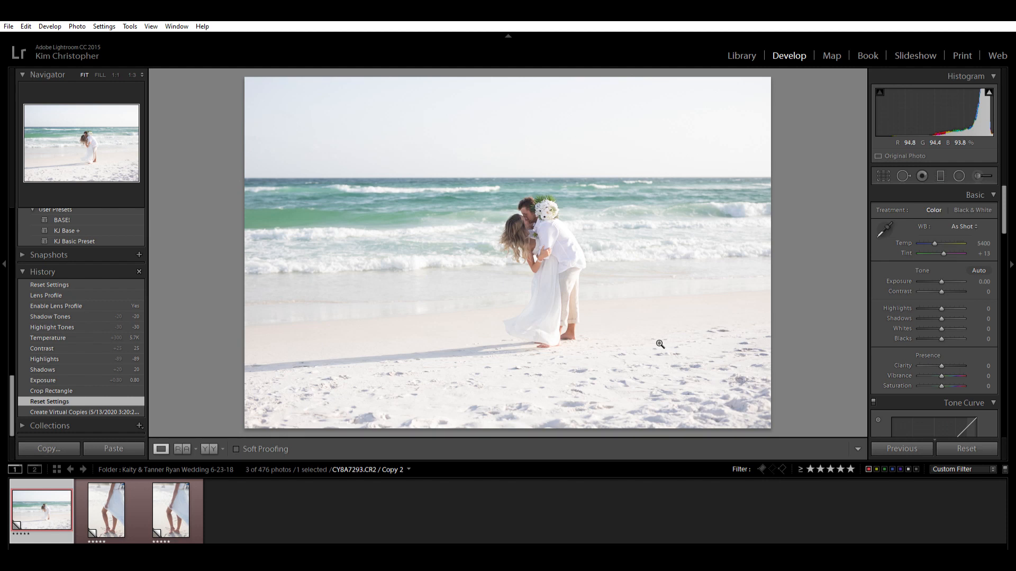
- Crop the beach couple photo tighter at the original aspect ratio, placing the couple near the vertical third line
{"action": "left_click", "coordinate": [885, 174]}
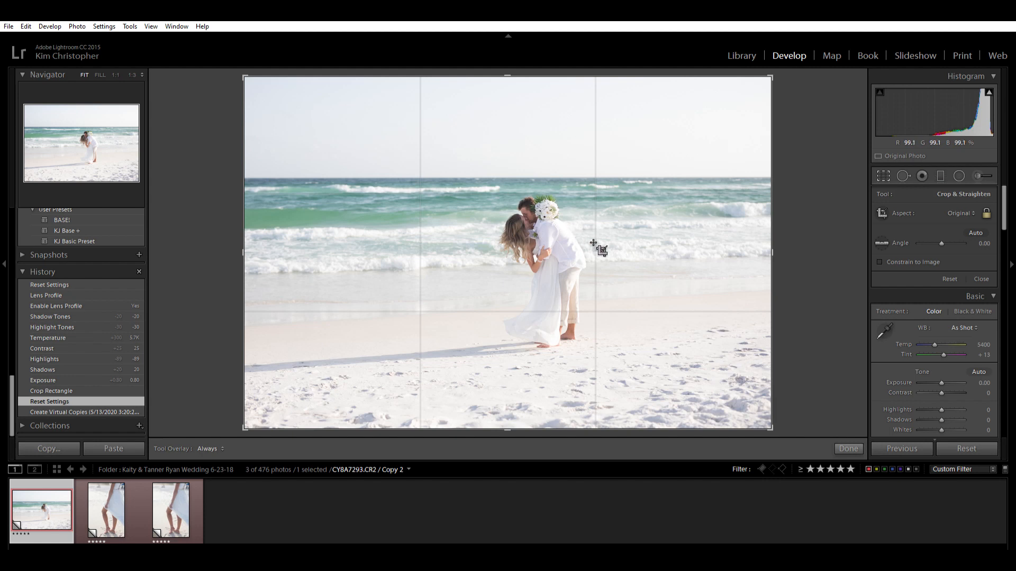
{"action": "left_click_drag", "start_coordinate": [773, 424], "coordinate": [754, 398]}
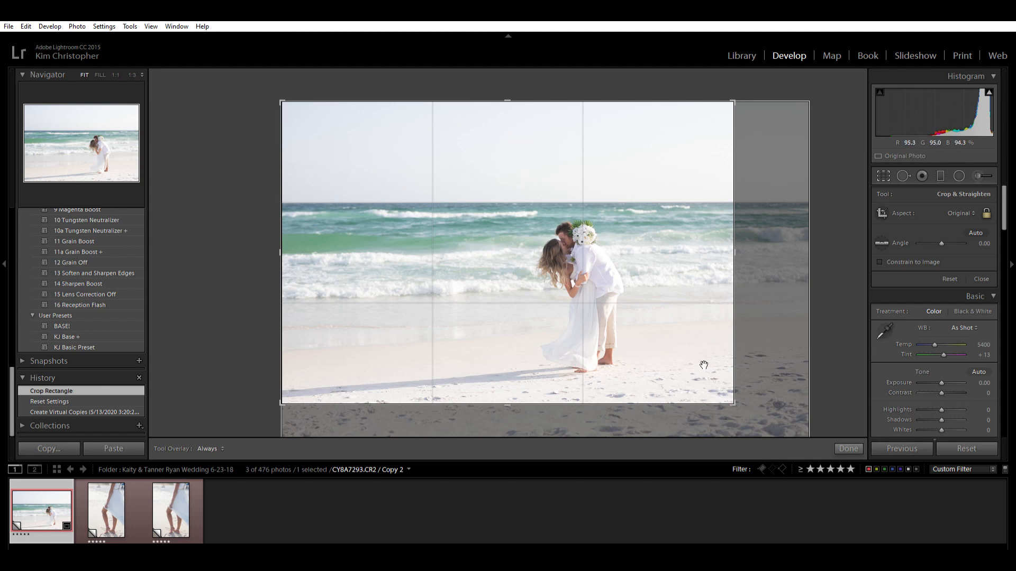
{"action": "key", "text": "Return"}
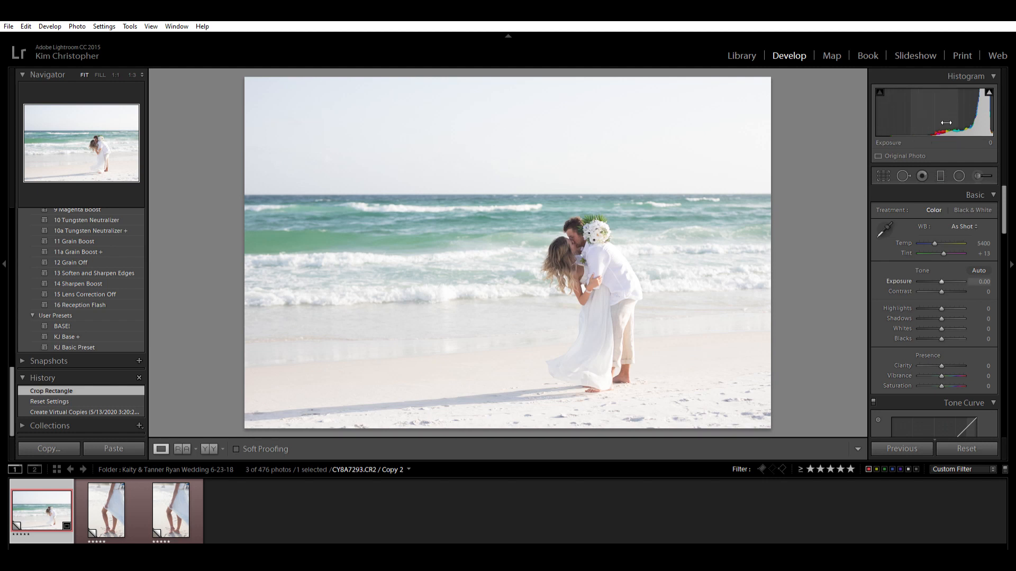
- Adjust the couple photo's basic tone to exposure +0.90, shadows +24, highlights -100 and contrast +25
{"action": "left_click_drag", "start_coordinate": [930, 115], "coordinate": [949, 114]}
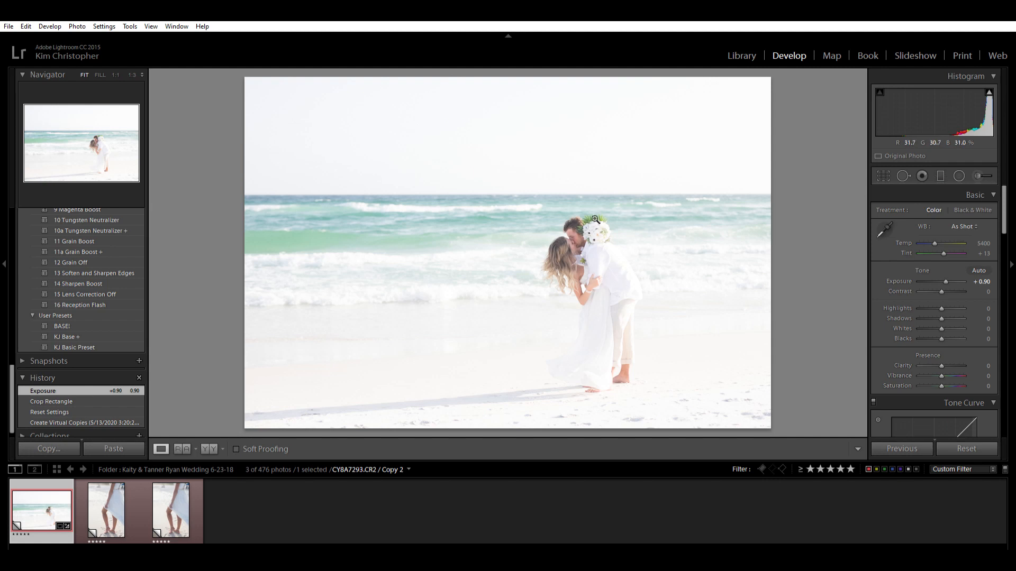
{"action": "left_click_drag", "start_coordinate": [899, 112], "coordinate": [913, 112]}
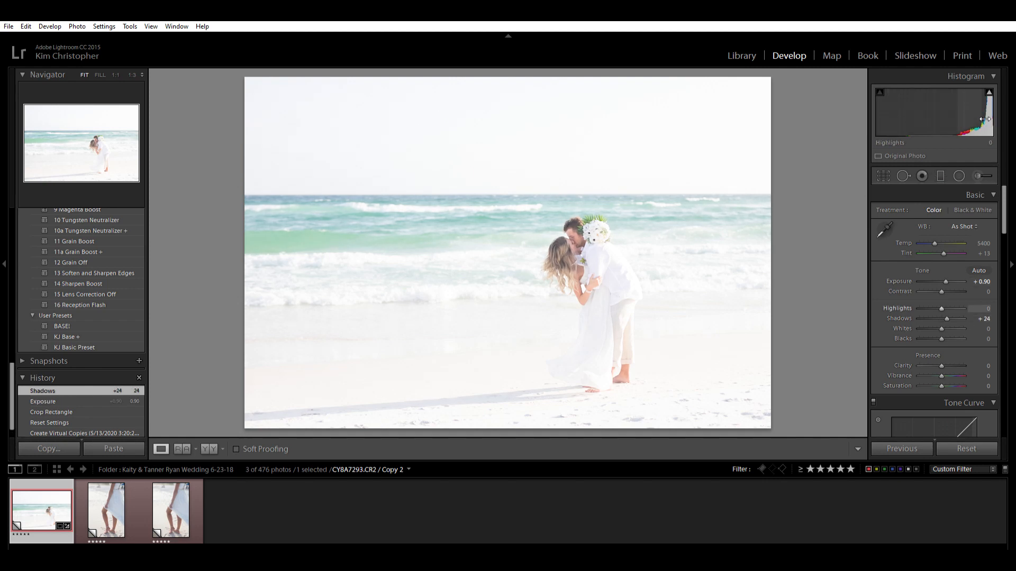
{"action": "left_click_drag", "start_coordinate": [985, 120], "coordinate": [983, 125]}
{"action": "left_click", "coordinate": [987, 292]}
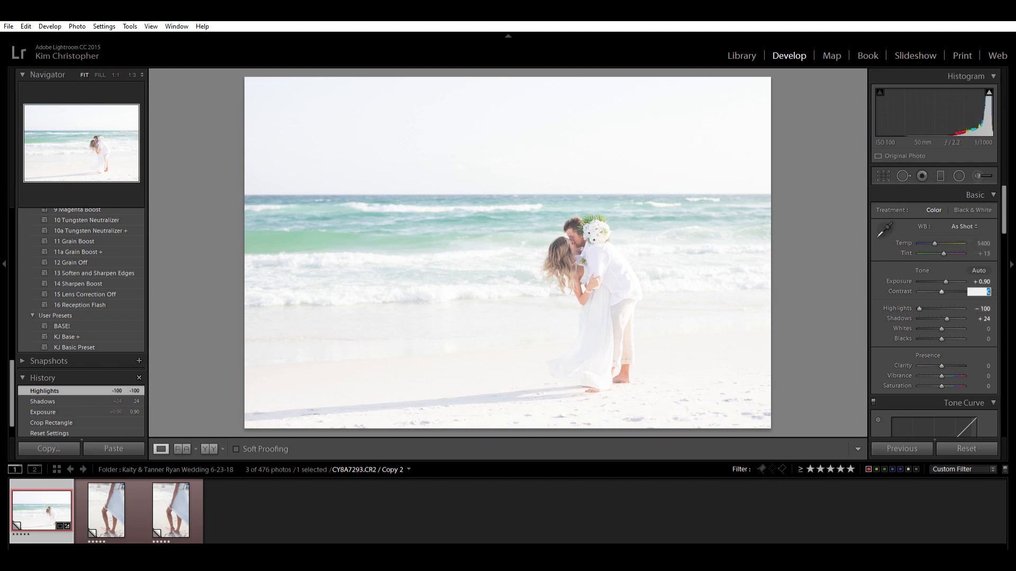
{"action": "type", "text": "25"}
{"action": "key", "text": "Return"}
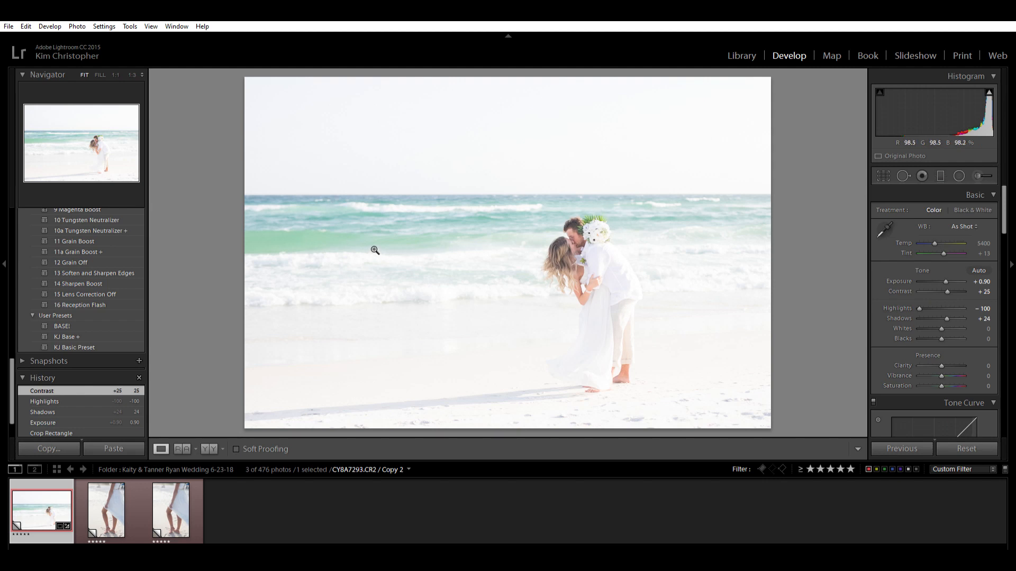
- Set the couple photo's tone curve regions to highlights -24 and shadows -20
{"action": "mouse_move", "coordinate": [1004, 198]}
{"action": "left_mouse_down"}
{"action": "mouse_move", "coordinate": [1002, 258]}
{"action": "mouse_move", "coordinate": [989, 287]}
{"action": "mouse_move", "coordinate": [1004, 222]}
{"action": "mouse_move", "coordinate": [1004, 237]}
{"action": "left_mouse_up"}
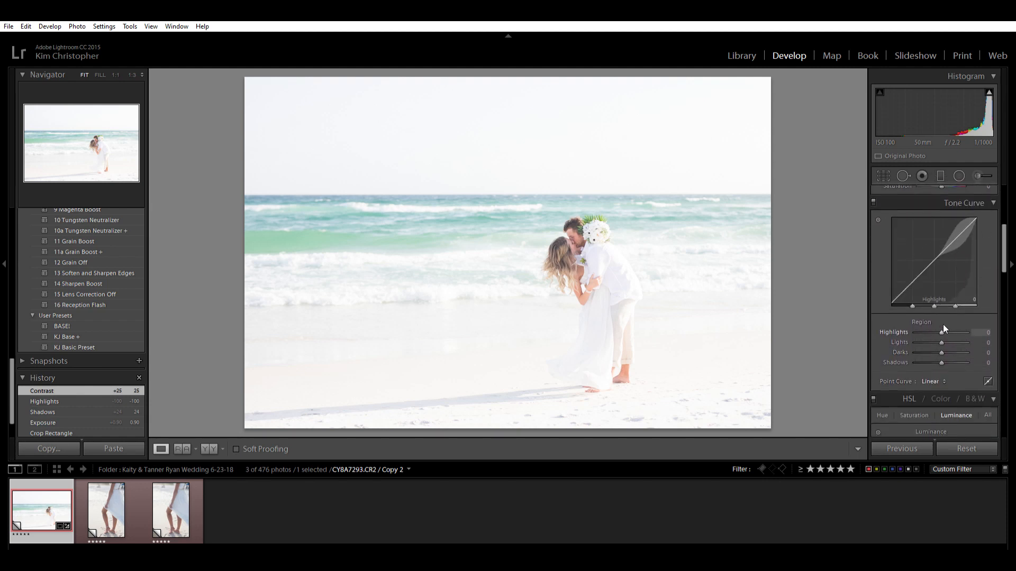
{"action": "left_click_drag", "start_coordinate": [941, 322], "coordinate": [936, 321]}
{"action": "left_click_drag", "start_coordinate": [935, 322], "coordinate": [935, 351]}
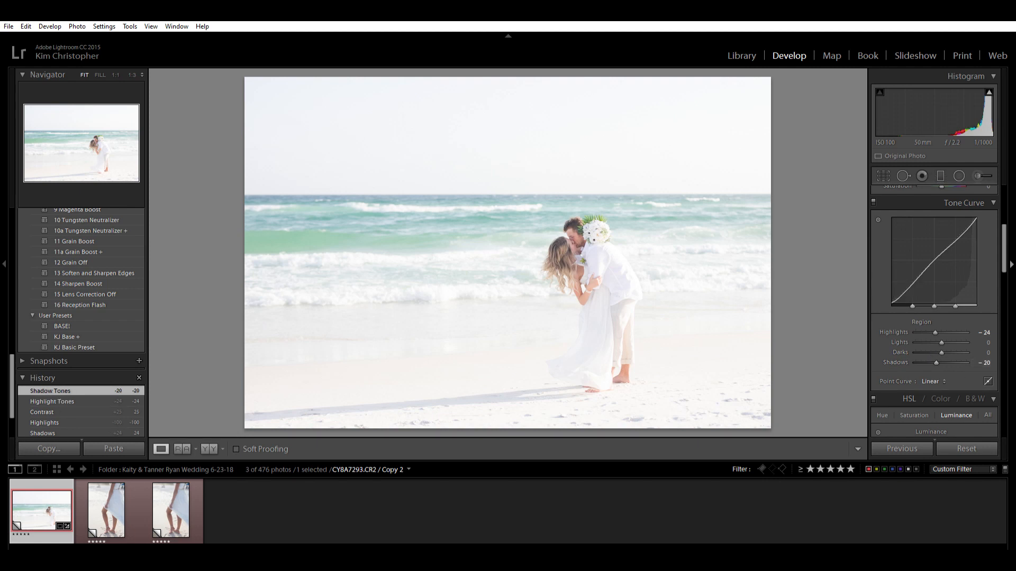
- Enable lens profile corrections on the couple photo and choose the Sigma 50mm F1.4 lens profile
{"action": "scroll", "coordinate": [1005, 258], "scroll_direction": "down", "scroll_amount": 3}
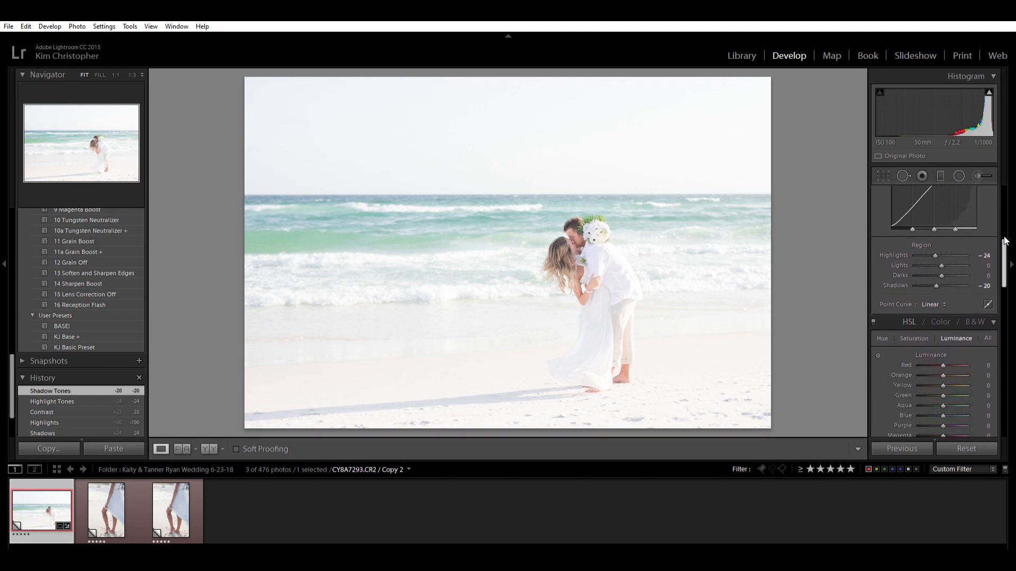
{"action": "scroll", "coordinate": [1004, 258], "scroll_direction": "down", "scroll_amount": 10}
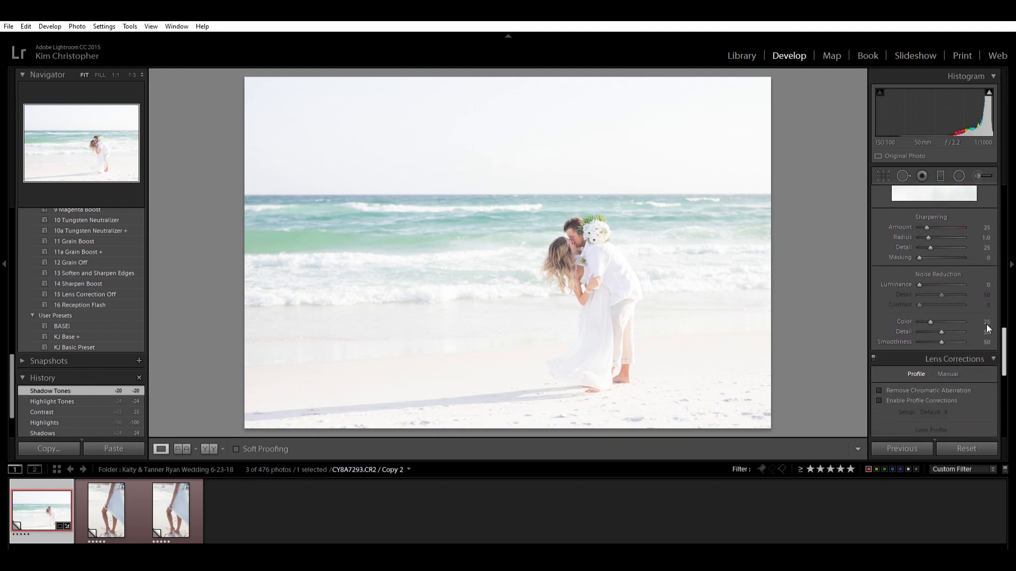
{"action": "scroll", "coordinate": [986, 345], "scroll_direction": "down", "scroll_amount": 1}
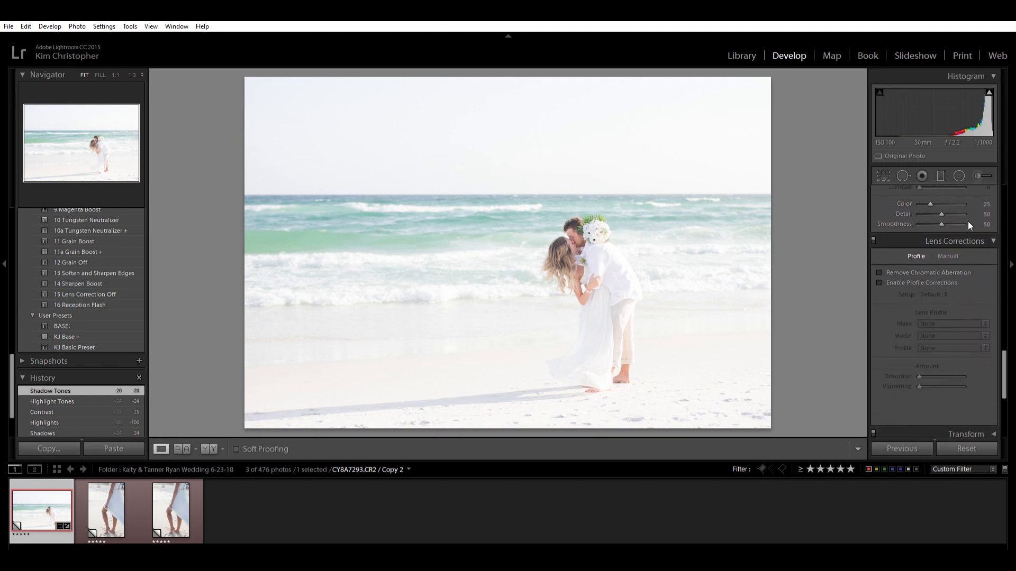
{"action": "left_click", "coordinate": [878, 272]}
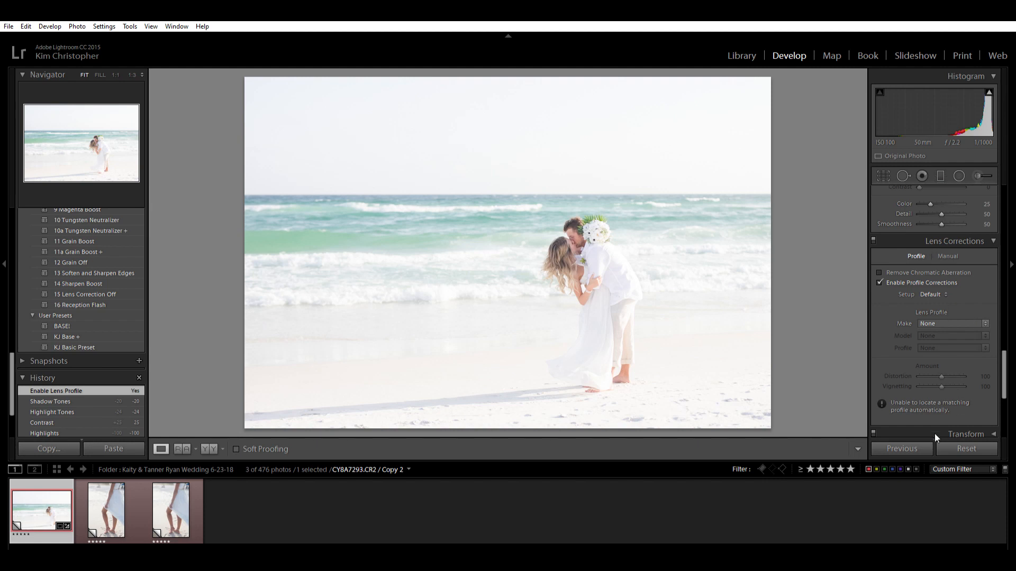
{"action": "left_click", "coordinate": [895, 433]}
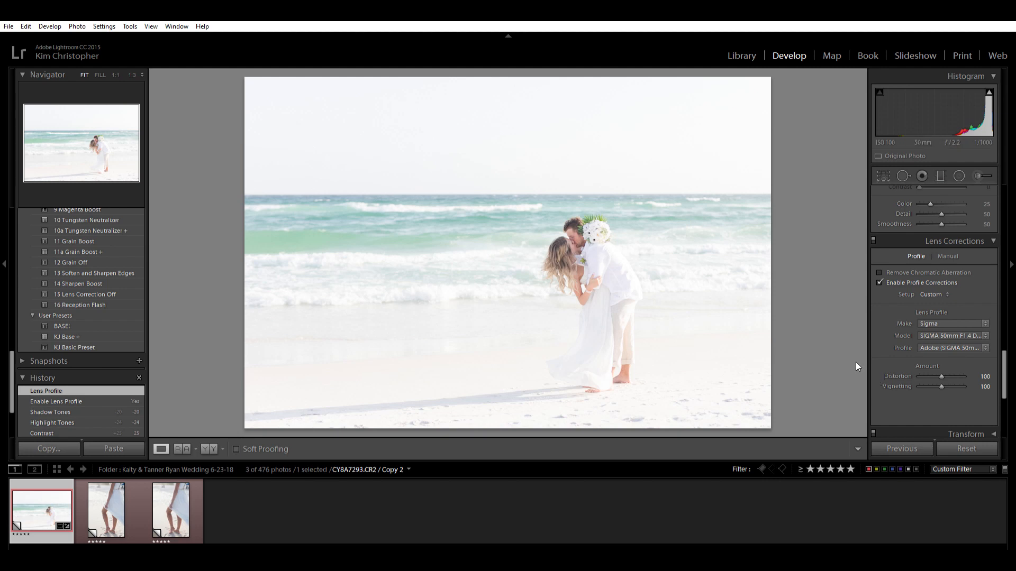
- Compare the couple photo's Reset Settings state with the final Lens Profile state in its history
{"action": "scroll", "coordinate": [79, 376], "scroll_direction": "down", "scroll_amount": 3}
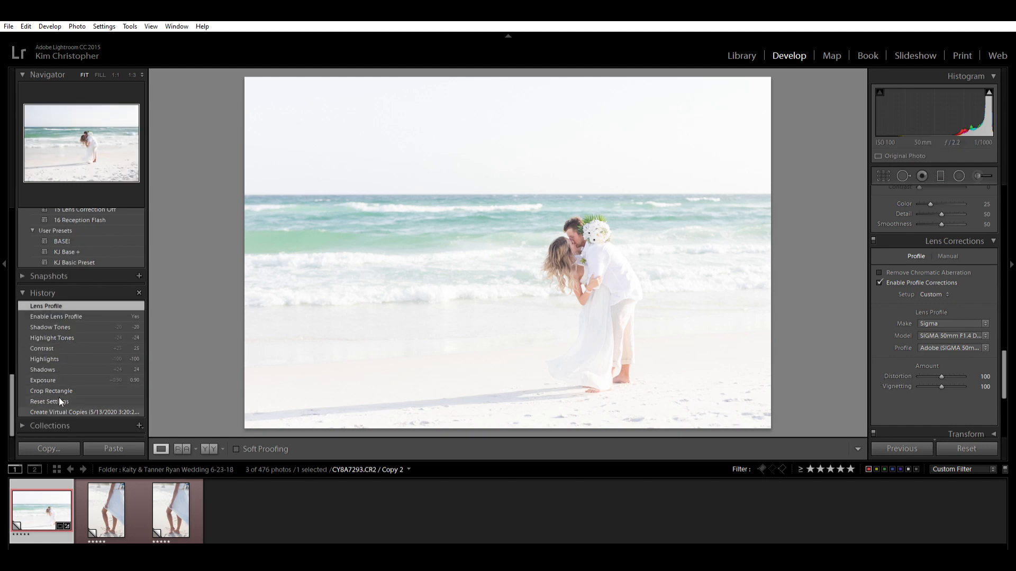
{"action": "left_click", "coordinate": [59, 391]}
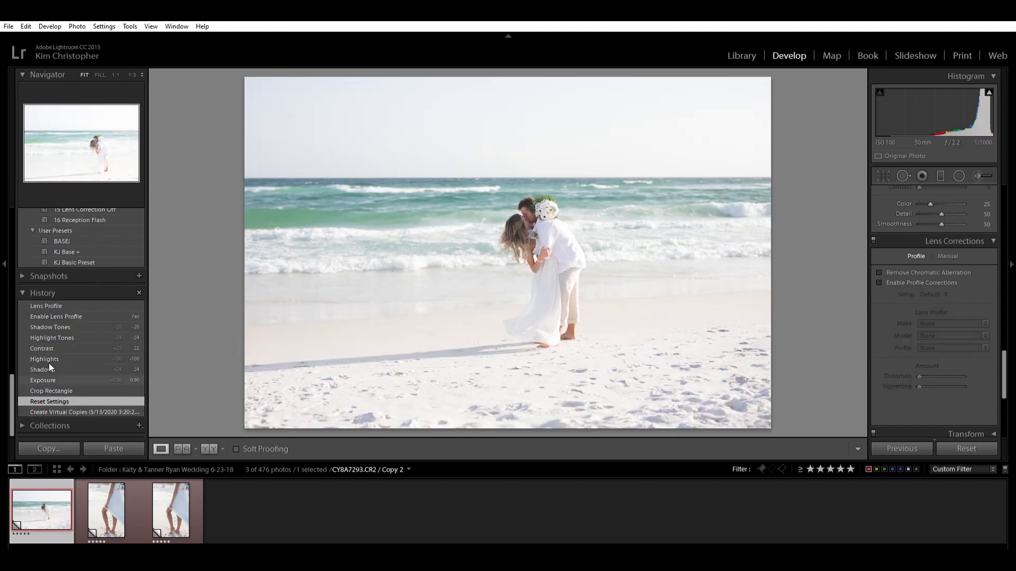
{"action": "scroll", "coordinate": [49, 365], "scroll_direction": "up", "scroll_amount": 1}
{"action": "left_click", "coordinate": [46, 361]}
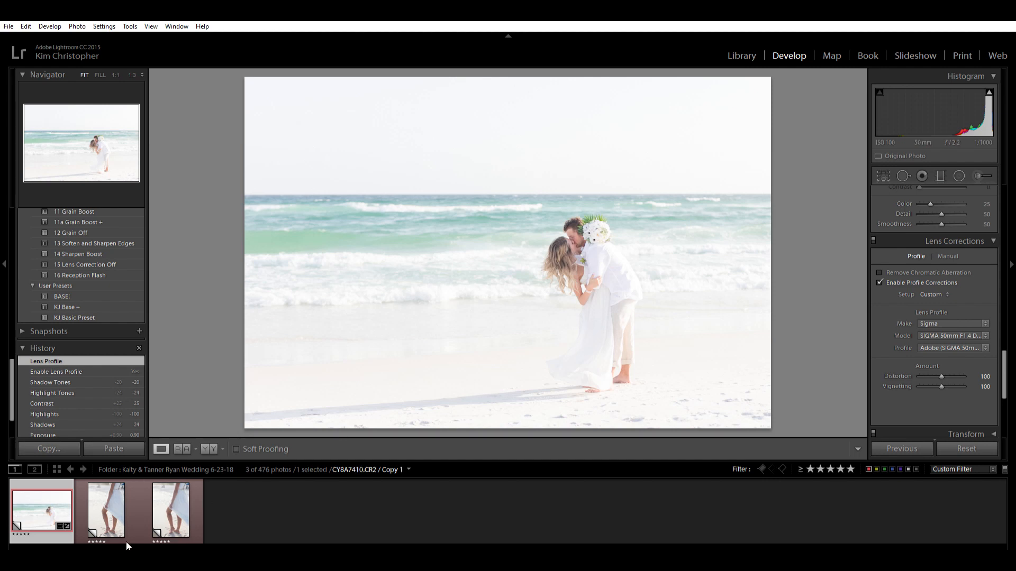
- Adjust the first photo of the bride's legs to exposure +0.82, shadows +21, highlights -100 and contrast +25
{"action": "left_click", "coordinate": [112, 509]}
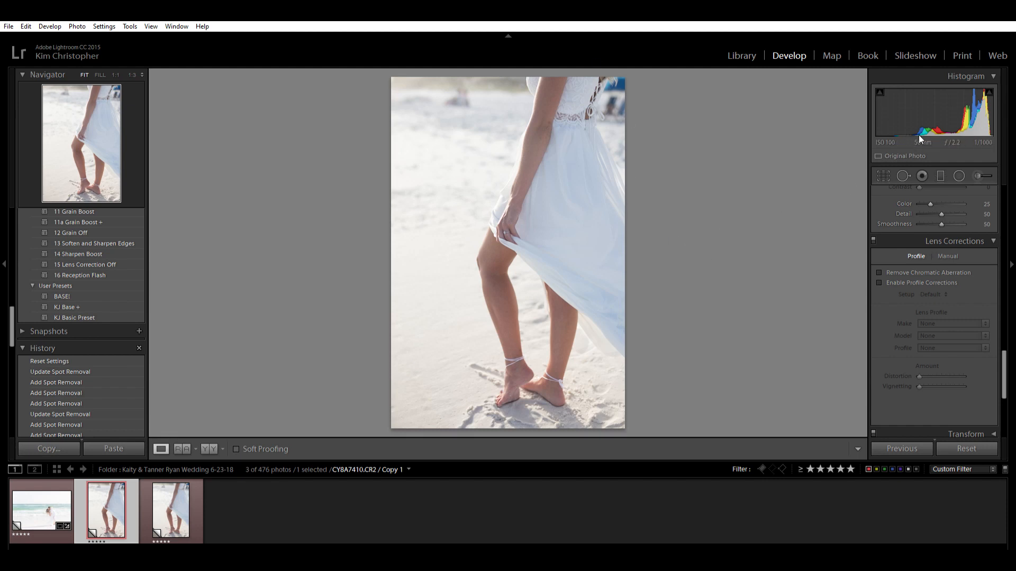
{"action": "left_click_drag", "start_coordinate": [939, 115], "coordinate": [973, 115]}
{"action": "left_click_drag", "start_coordinate": [901, 115], "coordinate": [909, 115]}
{"action": "left_click_drag", "start_coordinate": [973, 117], "coordinate": [920, 116]}
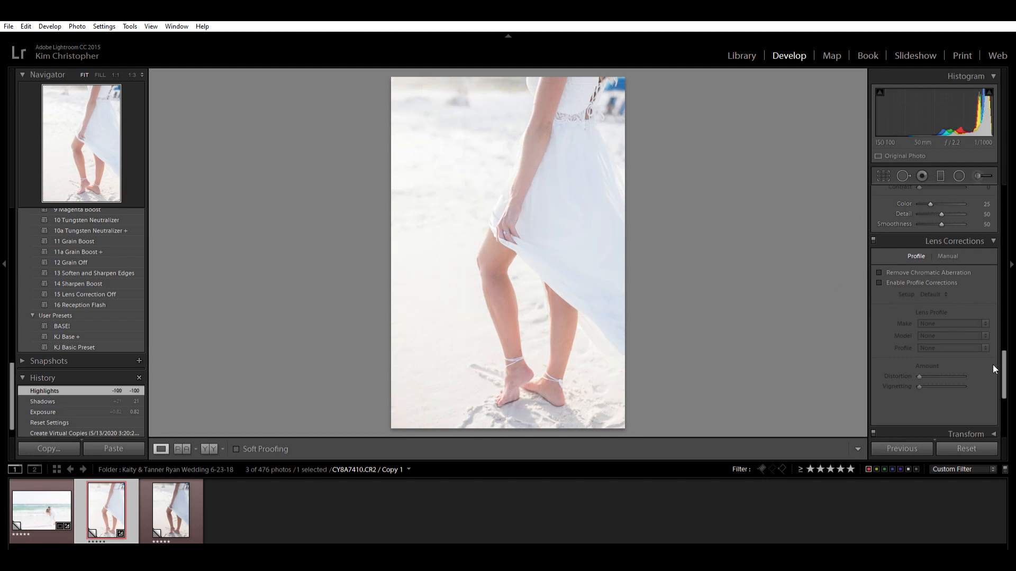
{"action": "scroll", "coordinate": [933, 317], "scroll_direction": "up", "scroll_amount": 10}
{"action": "scroll", "coordinate": [985, 278], "scroll_direction": "up", "scroll_amount": 5}
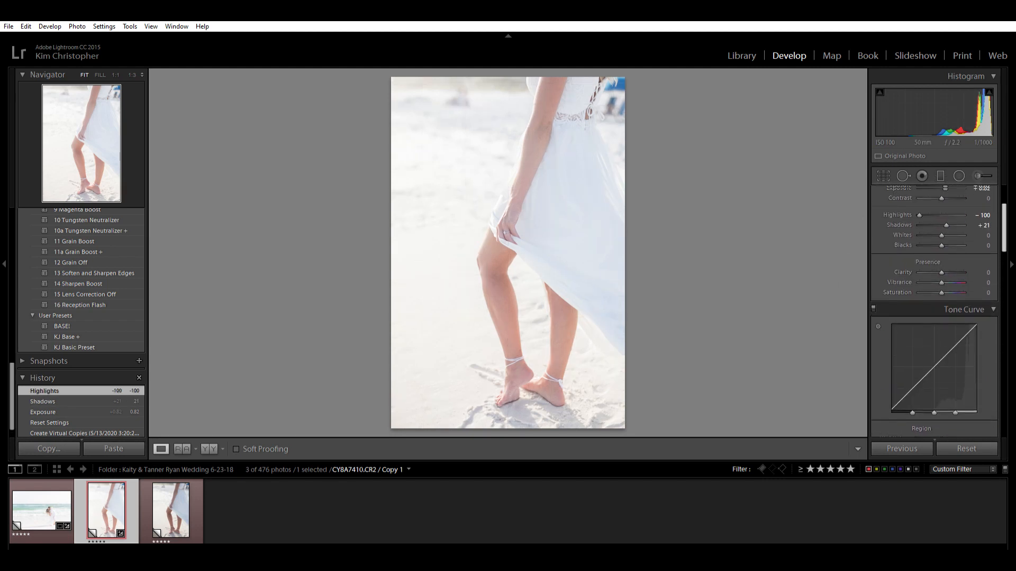
{"action": "left_click", "coordinate": [986, 292]}
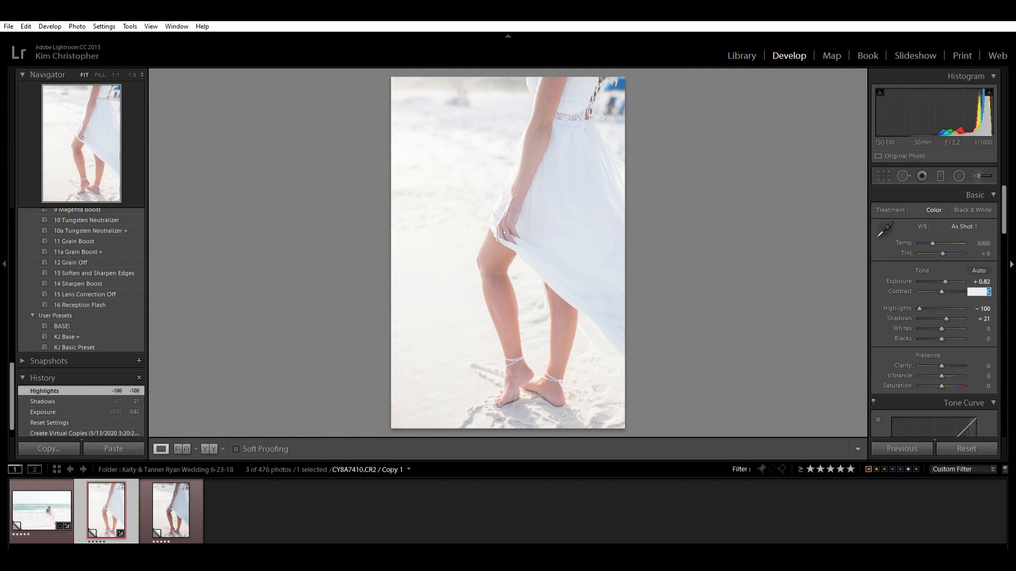
{"action": "type", "text": "25"}
{"action": "key", "text": "Return"}
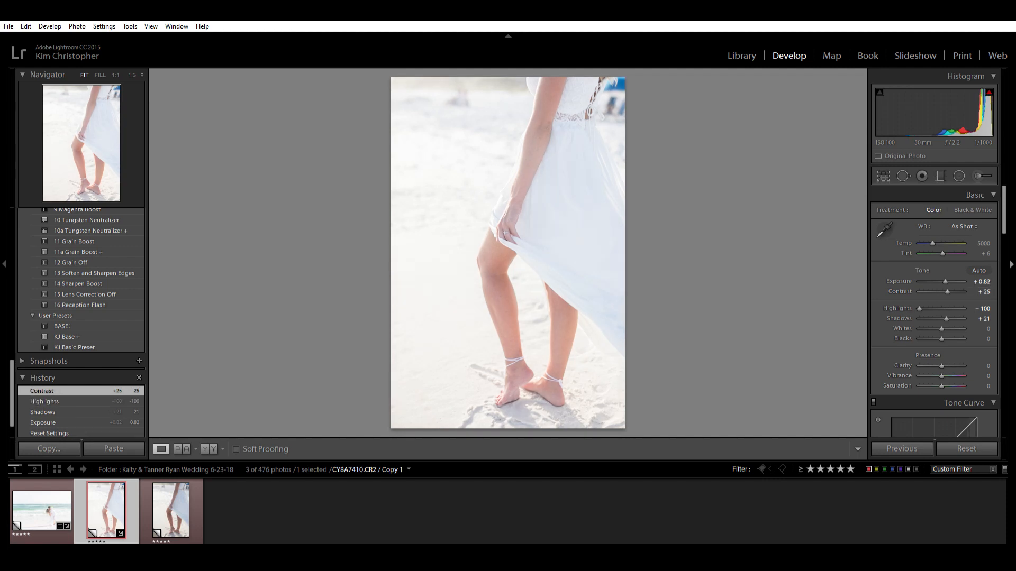
- Set the legs photo's tone curve regions to highlights -24, lights +9 and shadows -20
{"action": "left_click_drag", "start_coordinate": [1004, 206], "coordinate": [1003, 250]}
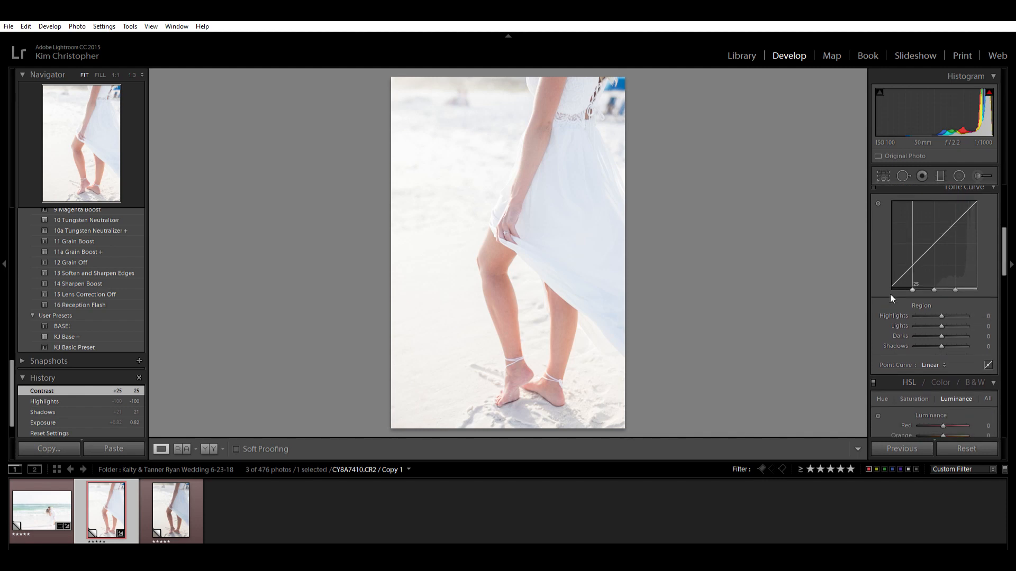
{"action": "left_click_drag", "start_coordinate": [941, 306], "coordinate": [935, 304]}
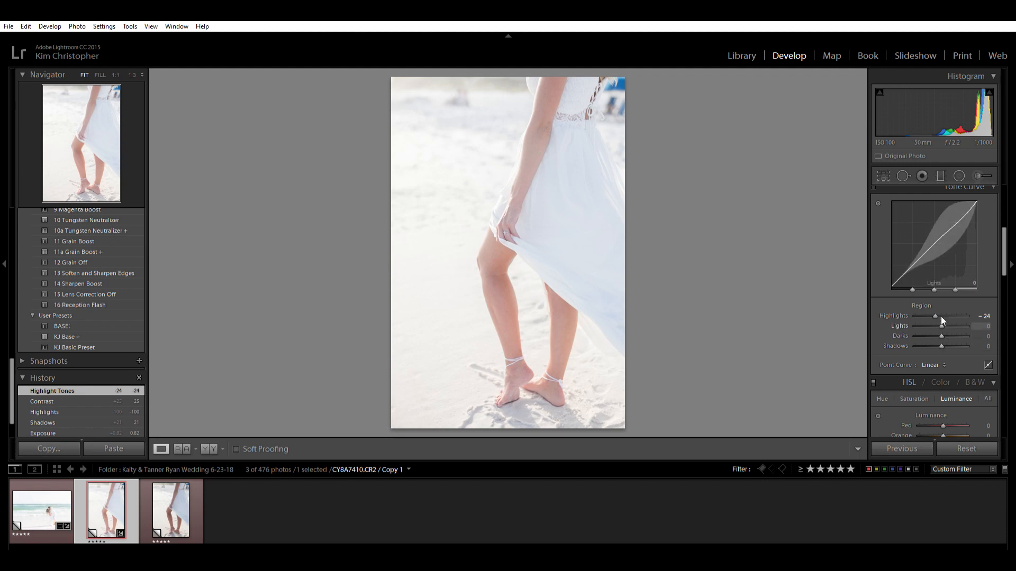
{"action": "left_click_drag", "start_coordinate": [941, 317], "coordinate": [939, 339]}
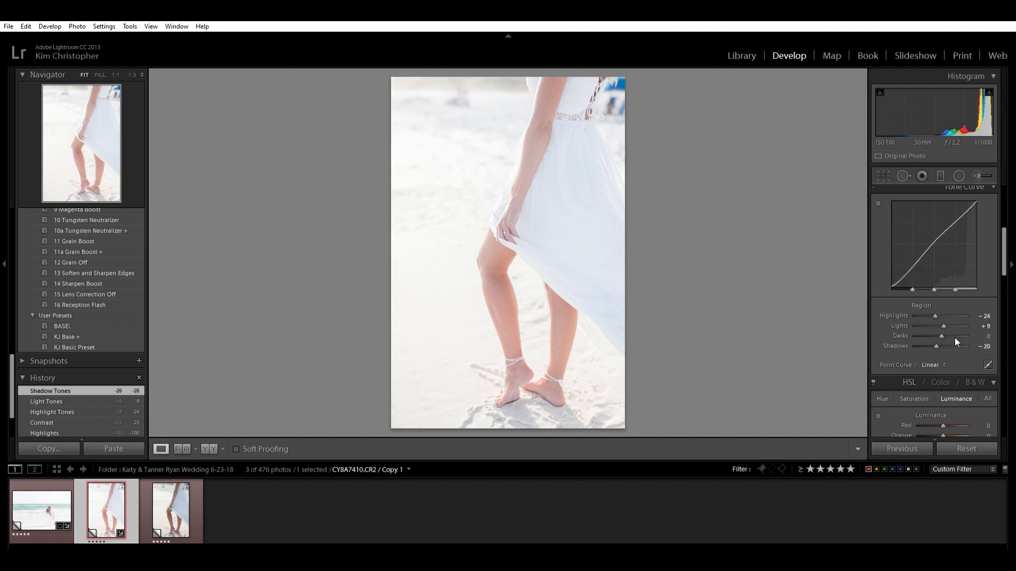
- Set the legs photo's temperature to 5300 and enable profile corrections with the Sigma 50mm F1.4 lens profile
{"action": "scroll", "coordinate": [1003, 254], "scroll_direction": "up", "scroll_amount": 5}
{"action": "left_click", "coordinate": [983, 244]}
{"action": "type", "text": "0"}
{"action": "key", "text": "Return"}
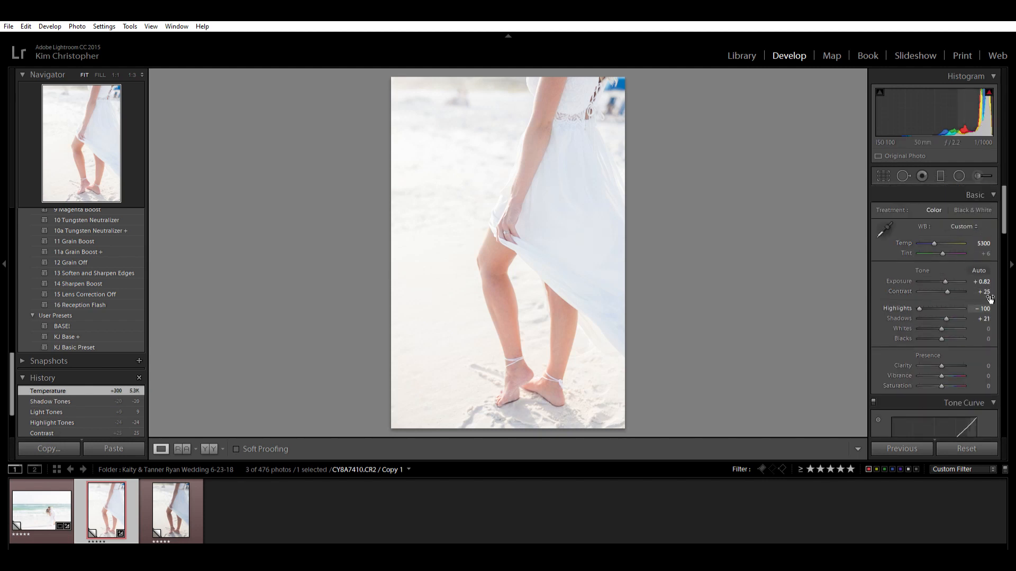
{"action": "left_click_drag", "start_coordinate": [1003, 194], "coordinate": [985, 365]}
{"action": "left_click", "coordinate": [935, 241]}
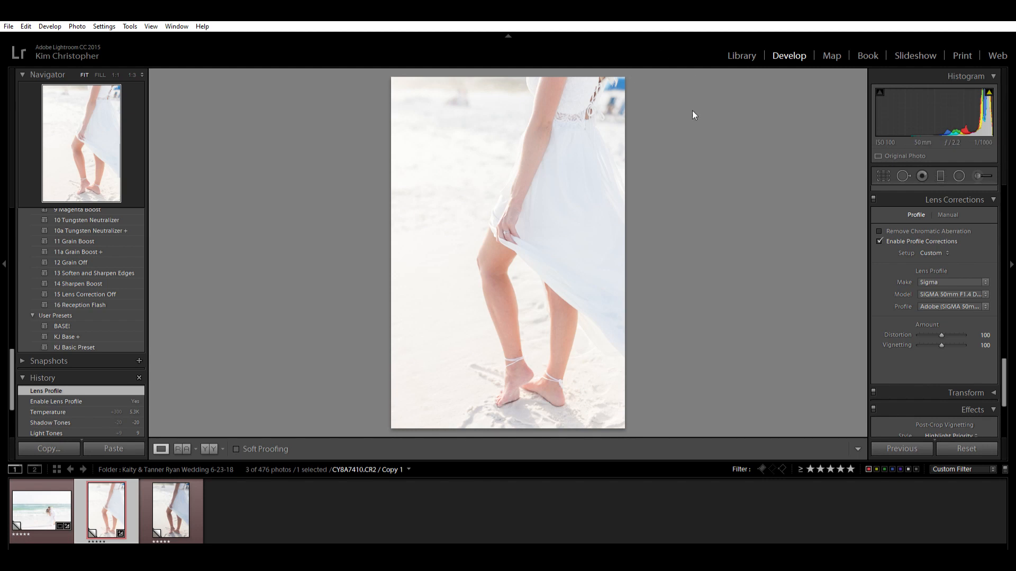
- Paint over the bride's skin with a size 6.0 Adjustment Brush set to temperature 13 and exposure -0.41
{"action": "left_click_drag", "start_coordinate": [1004, 382], "coordinate": [1004, 206]}
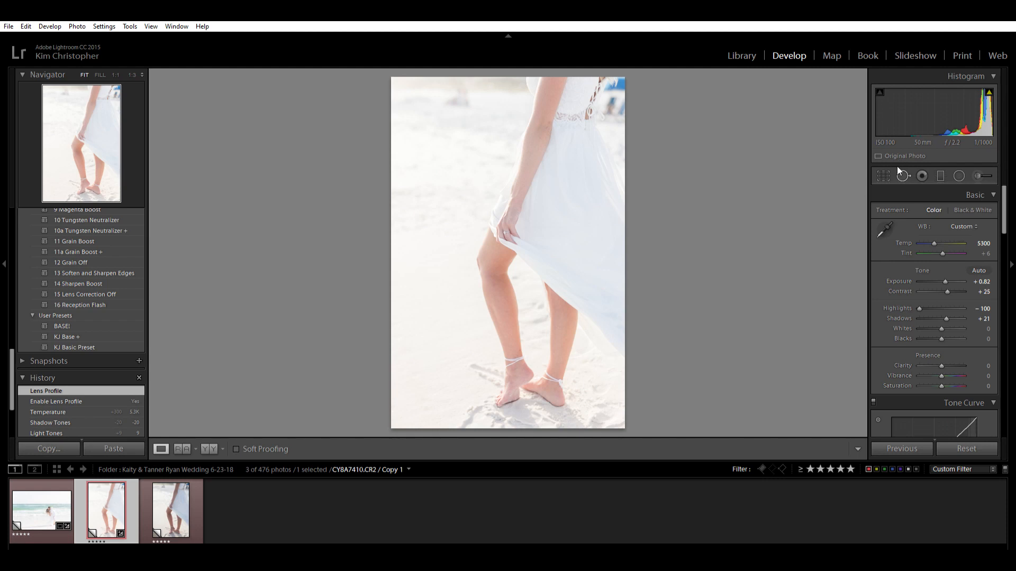
{"action": "left_click", "coordinate": [981, 170]}
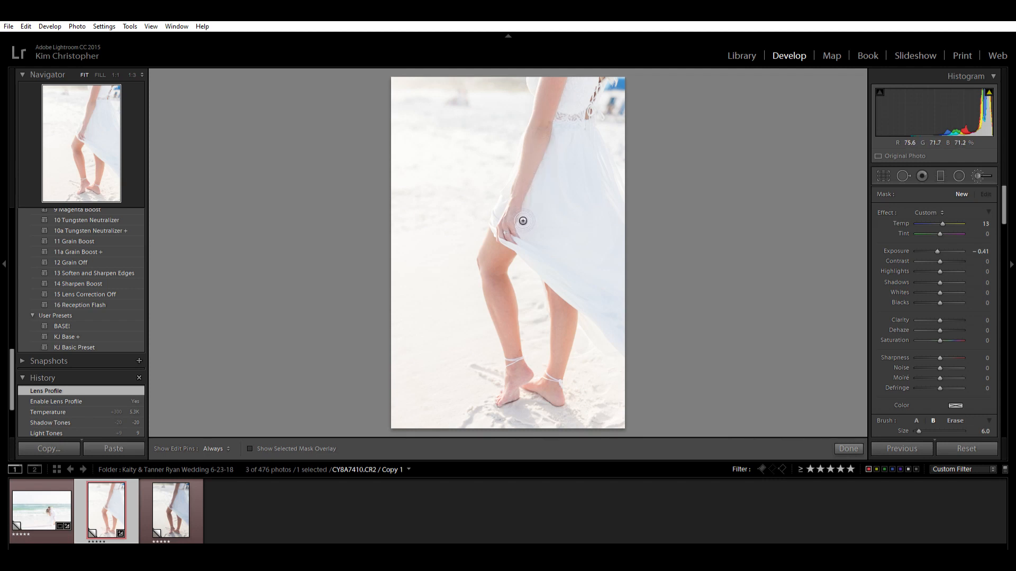
{"action": "key", "text": "h"}
{"action": "left_click_drag", "start_coordinate": [553, 126], "coordinate": [556, 114]}
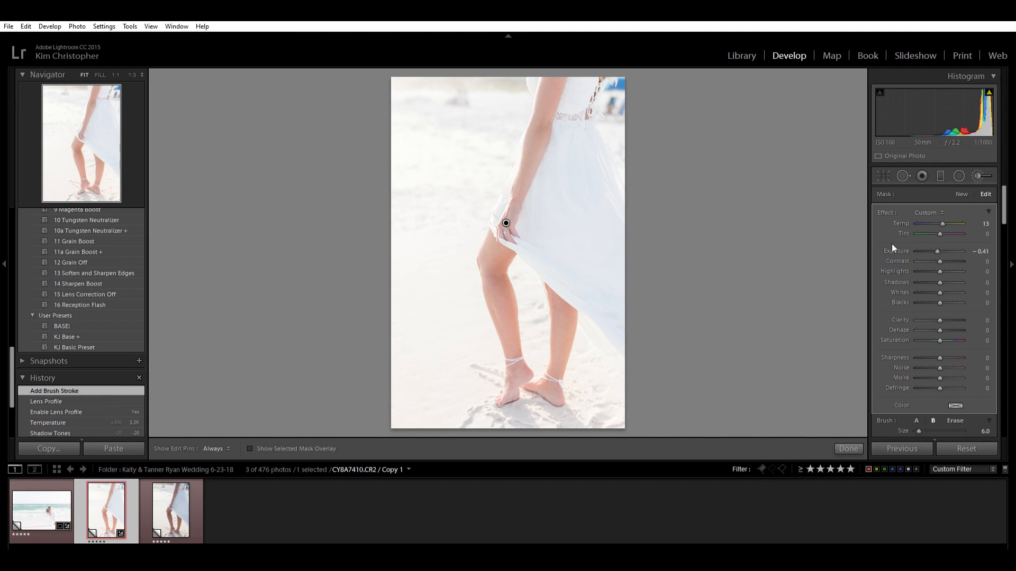
- Compare the photo without and with the brush stroke, set the brush mask's tint to 6, and close the brush
{"action": "left_click", "coordinate": [55, 400]}
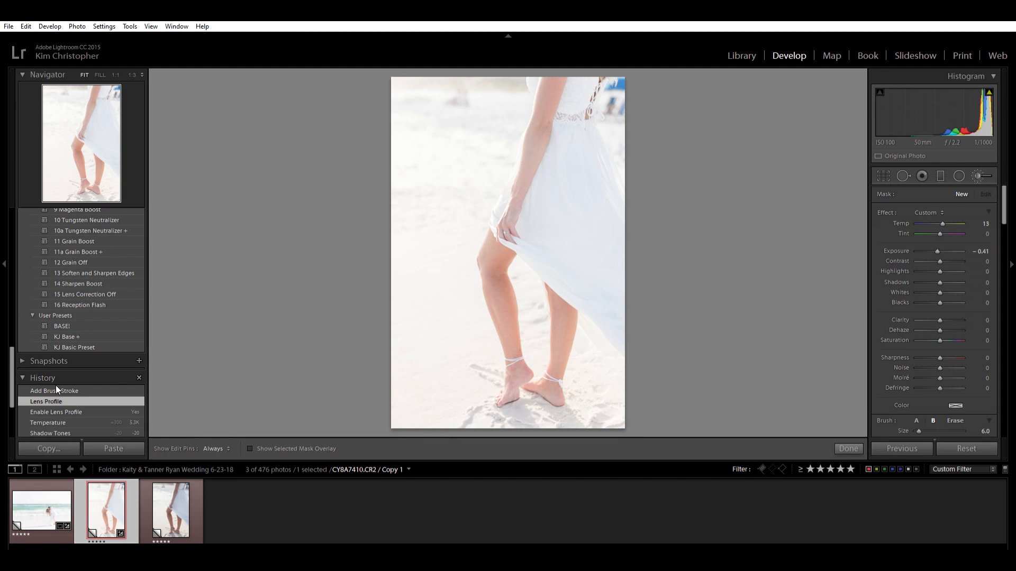
{"action": "left_click", "coordinate": [57, 390]}
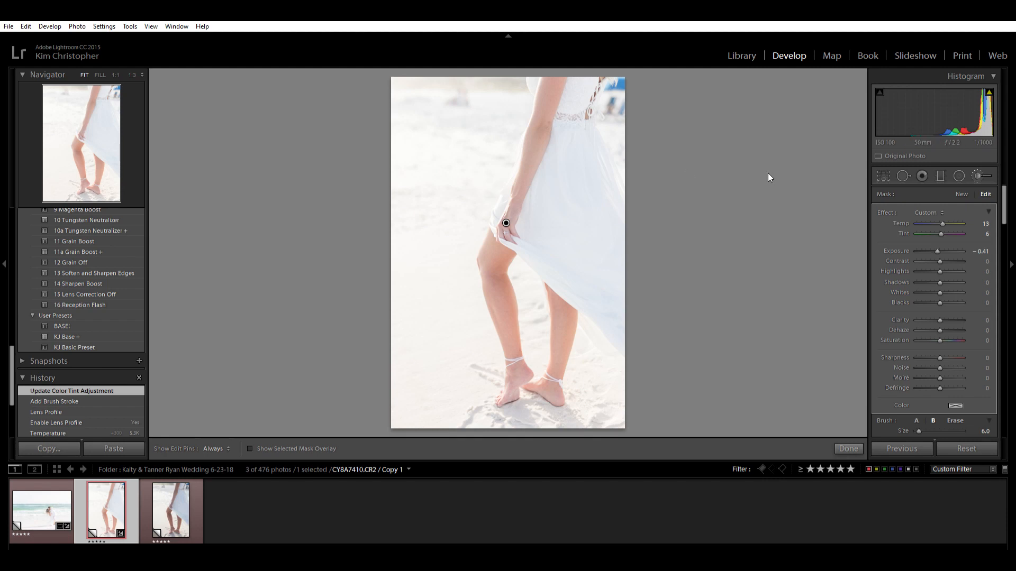
{"action": "left_click", "coordinate": [978, 174]}
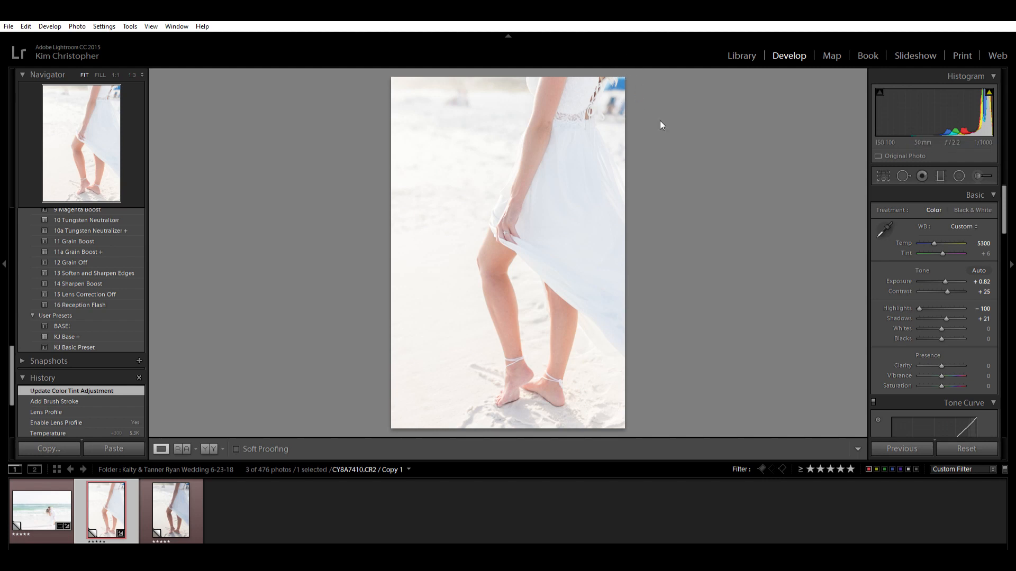
{"action": "left_click", "coordinate": [883, 175]}
{"action": "left_click_drag", "start_coordinate": [625, 69], "coordinate": [614, 94]}
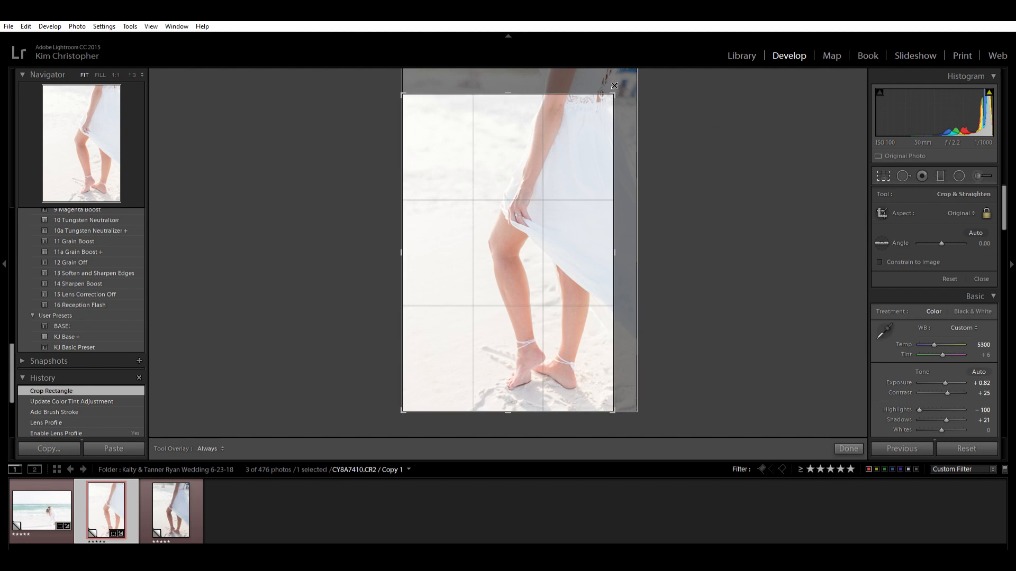
{"action": "left_click", "coordinate": [949, 279]}
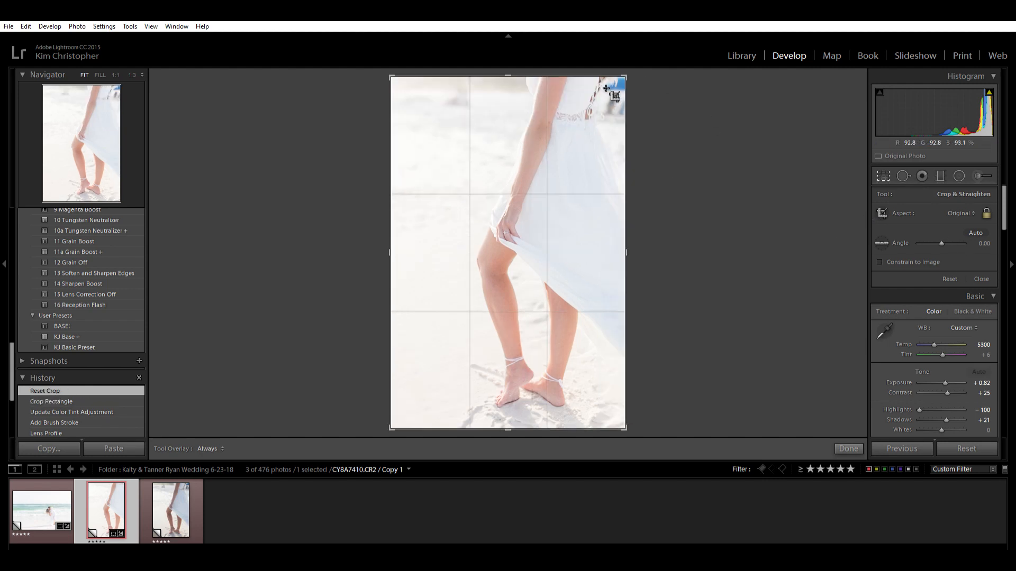
- Close the crop and heal the blue objects behind the bride's back with a size 77 healing brush, sampling from clean sand
{"action": "left_click", "coordinate": [982, 279]}
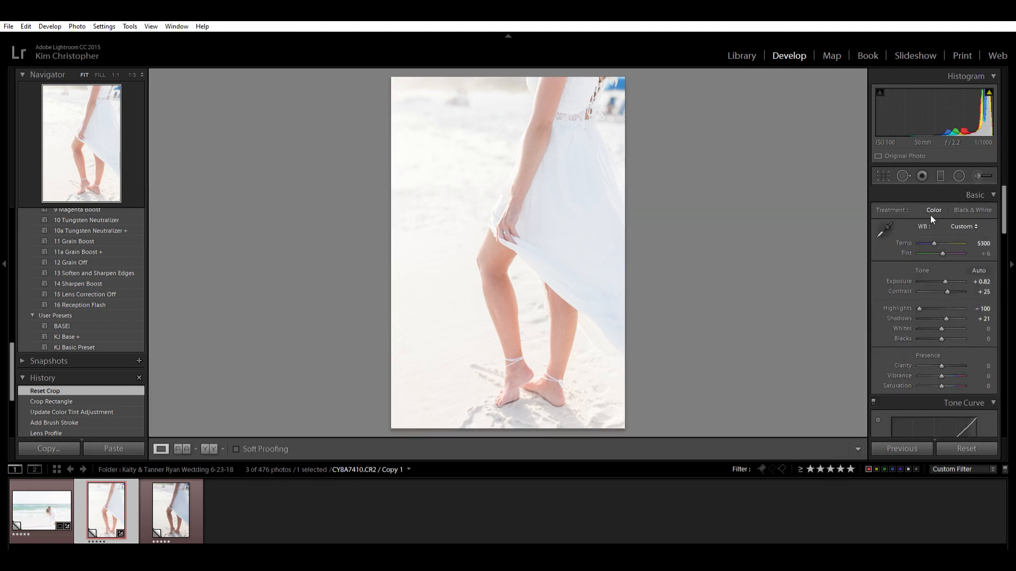
{"action": "key", "text": "q"}
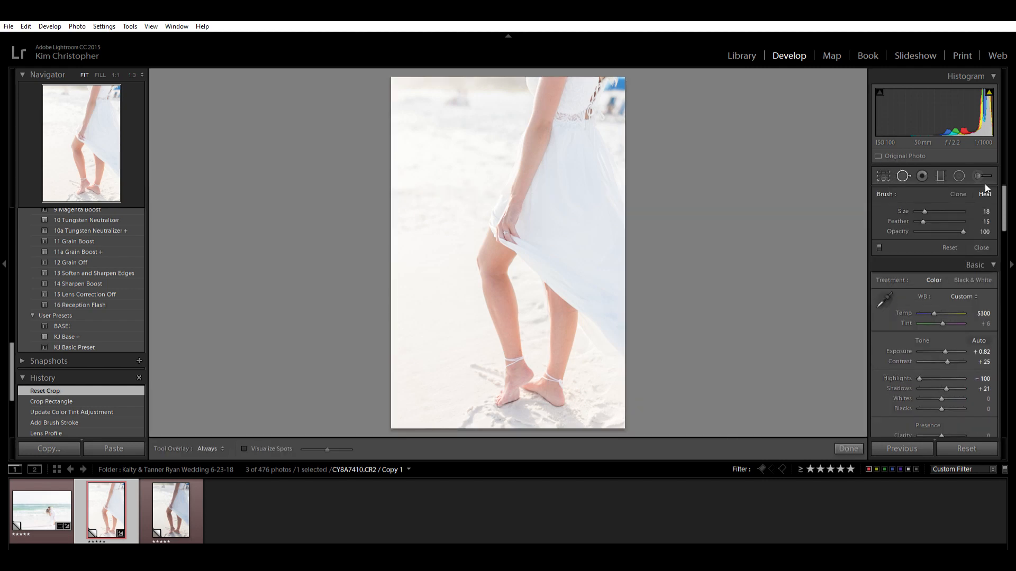
{"action": "scroll", "coordinate": [629, 109], "scroll_direction": "up", "scroll_amount": 6}
{"action": "left_click", "coordinate": [614, 106]}
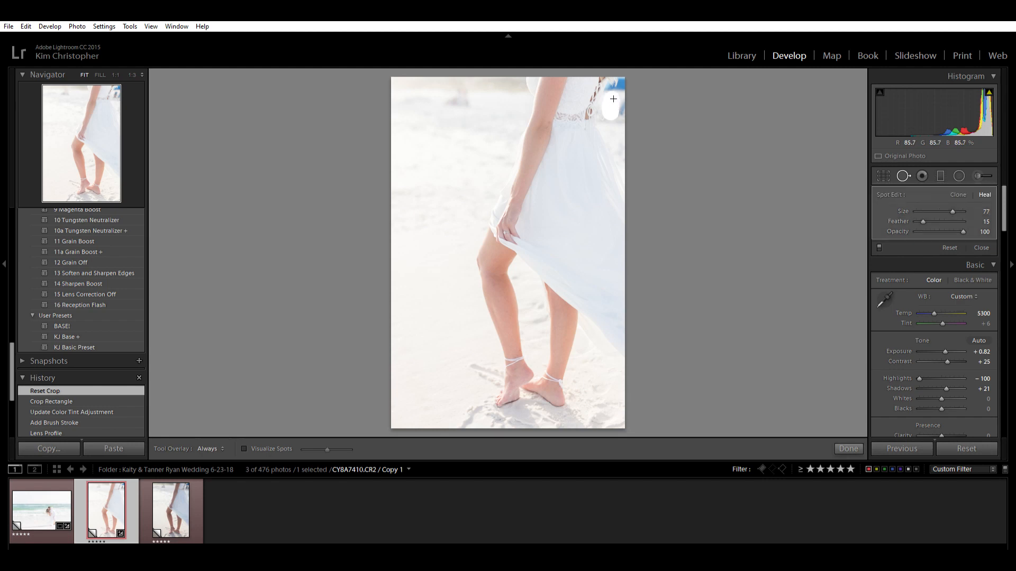
{"action": "mouse_move", "coordinate": [627, 114]}
{"action": "left_mouse_down"}
{"action": "mouse_move", "coordinate": [597, 142]}
{"action": "mouse_move", "coordinate": [516, 149]}
{"action": "mouse_move", "coordinate": [473, 125]}
{"action": "left_mouse_up"}
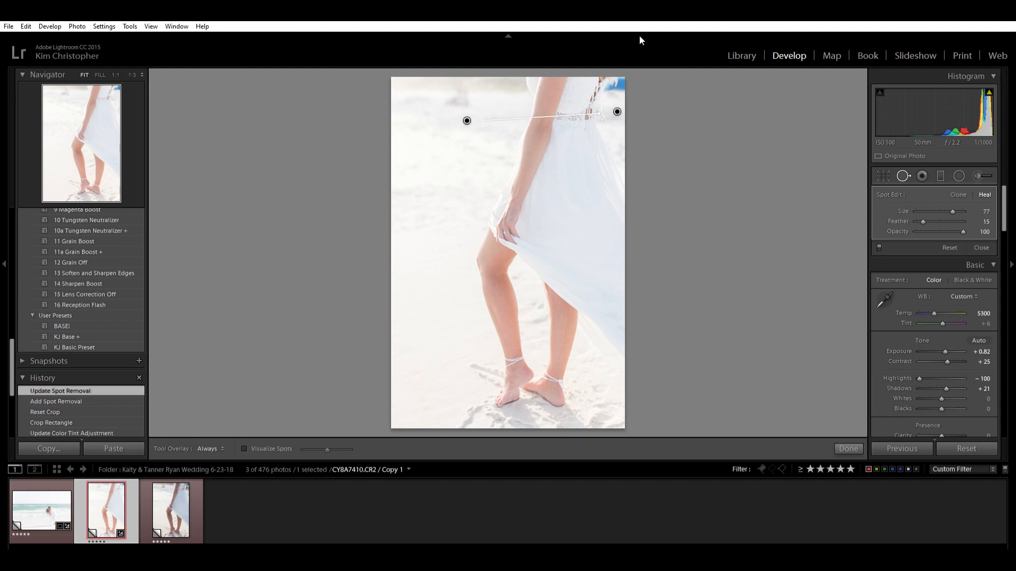
{"action": "mouse_move", "coordinate": [623, 80]}
{"action": "left_mouse_down"}
{"action": "mouse_move", "coordinate": [616, 84]}
{"action": "mouse_move", "coordinate": [646, 77]}
{"action": "left_mouse_up"}
{"action": "left_click_drag", "start_coordinate": [590, 97], "coordinate": [487, 138]}
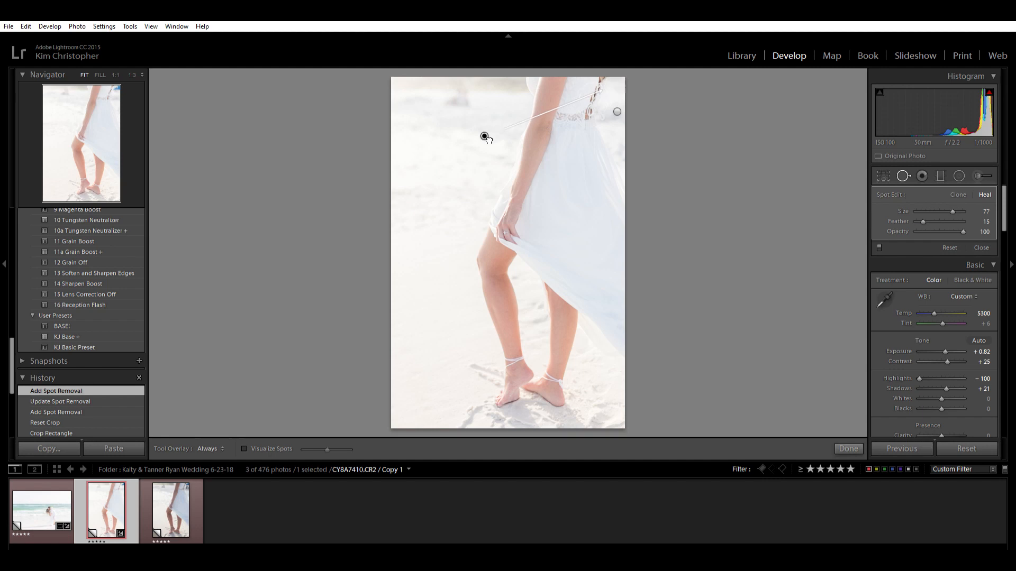
{"action": "left_click", "coordinate": [979, 249]}
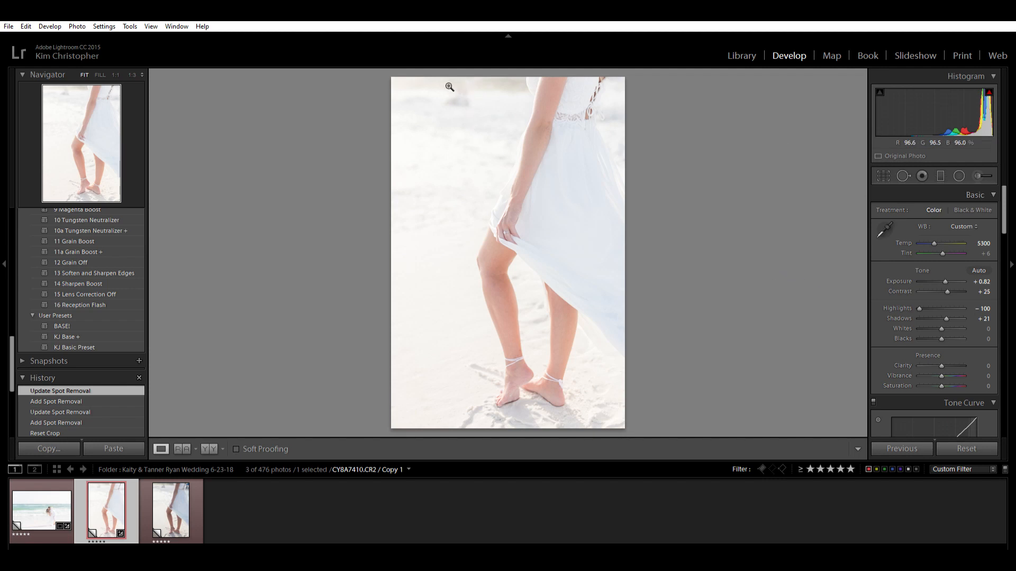
- Heal the dark patch in the sand at the photo's upper left with the size 77 healing brush
{"action": "left_click", "coordinate": [903, 176]}
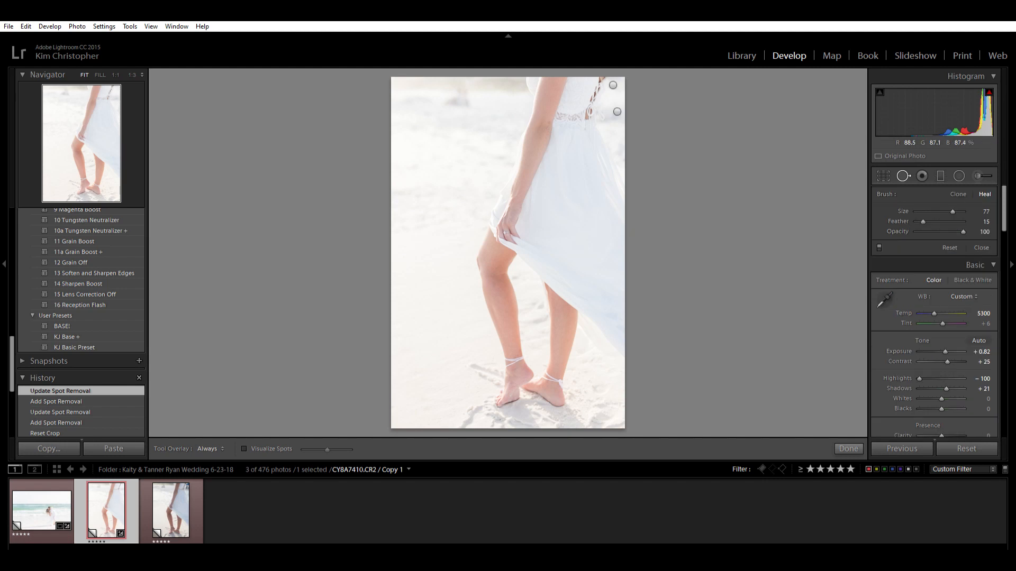
{"action": "left_click_drag", "start_coordinate": [479, 105], "coordinate": [479, 104]}
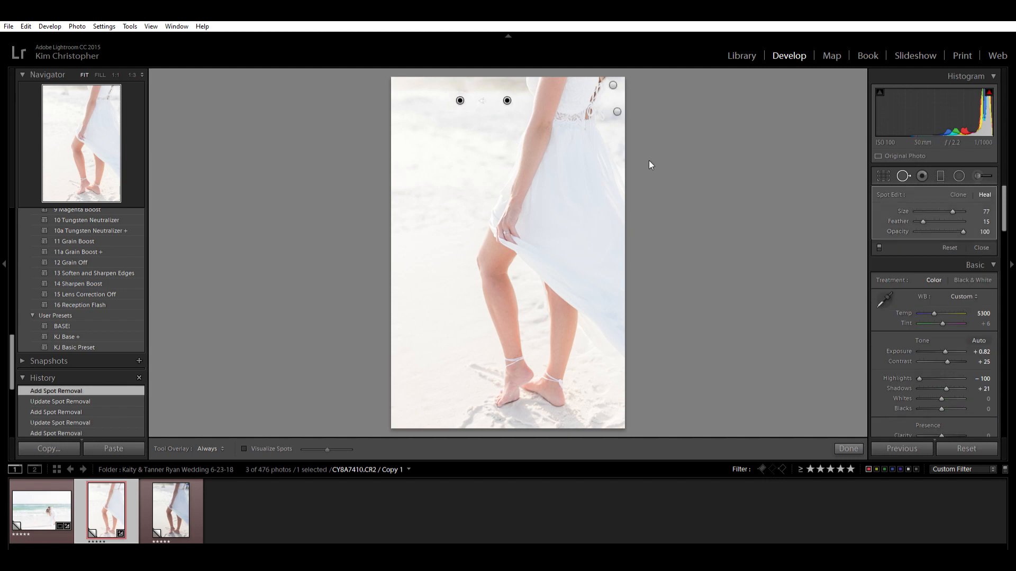
{"action": "left_click", "coordinate": [981, 247]}
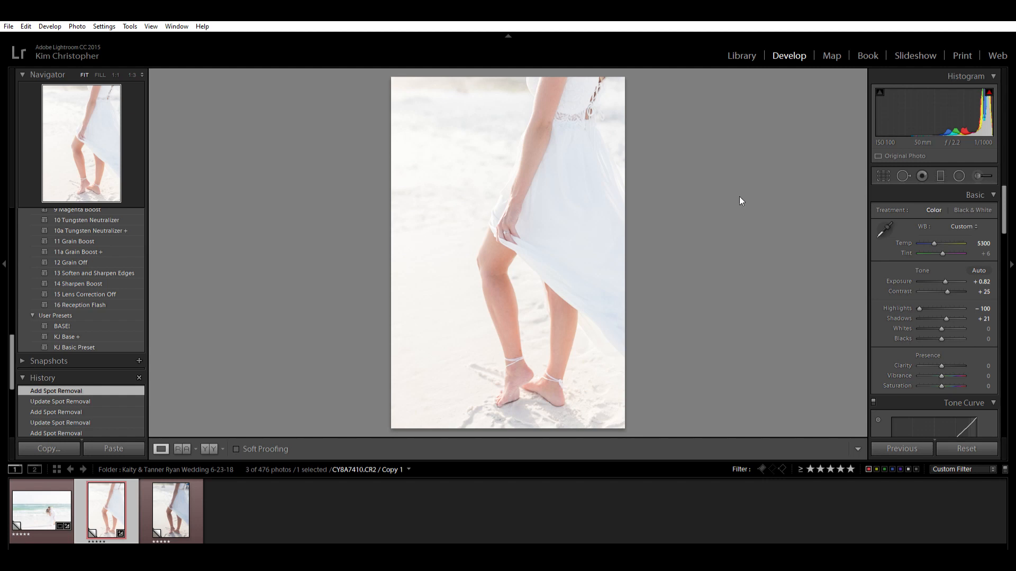
- Heal the blemishes around the bride's elbow and forearm with a size 21 healing brush
{"action": "left_click", "coordinate": [551, 127]}
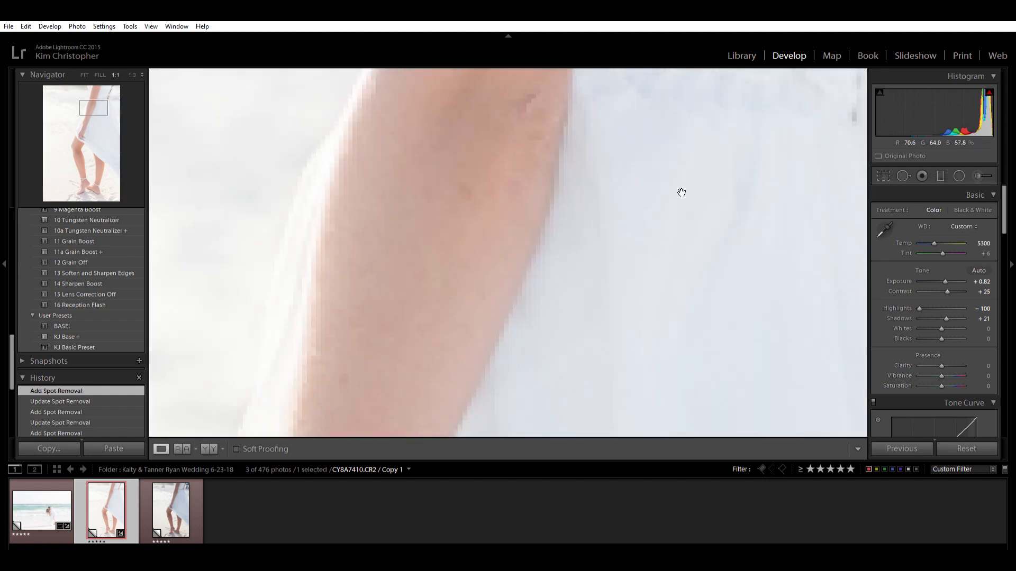
{"action": "left_click_drag", "start_coordinate": [660, 199], "coordinate": [682, 245]}
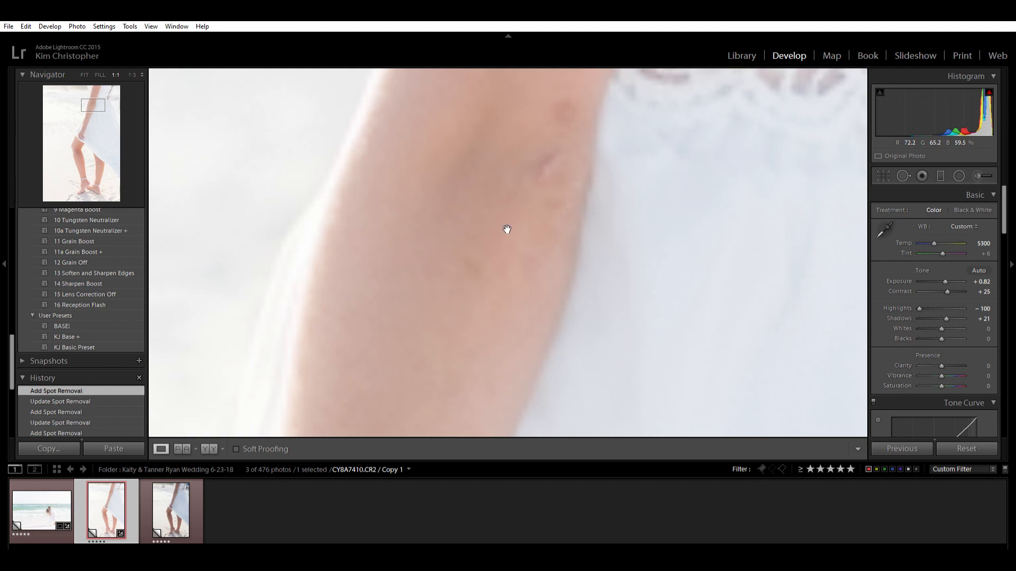
{"action": "left_click", "coordinate": [906, 170]}
{"action": "left_click", "coordinate": [927, 211]}
{"action": "left_click_drag", "start_coordinate": [544, 184], "coordinate": [556, 149]}
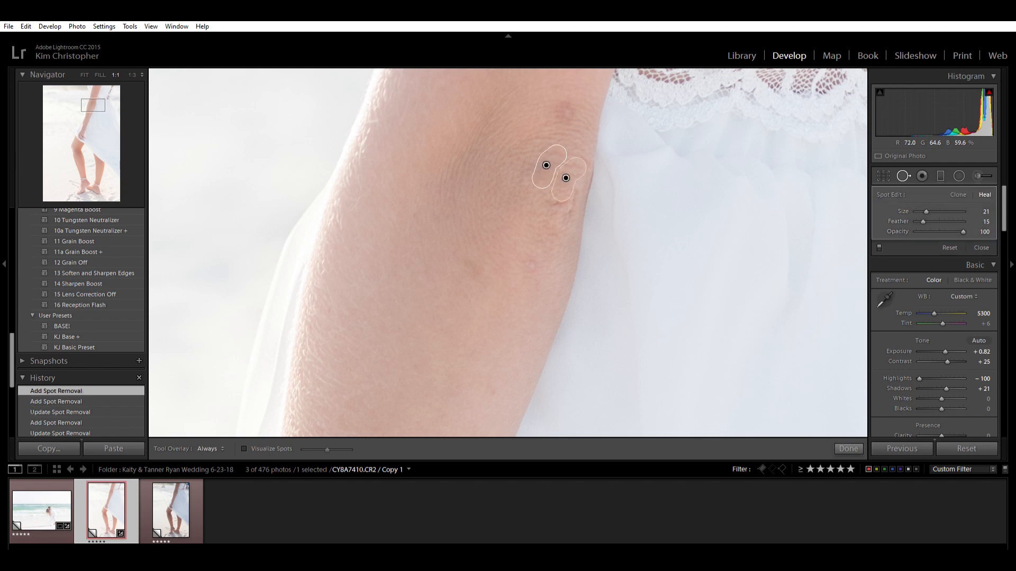
{"action": "left_click", "coordinate": [563, 111]}
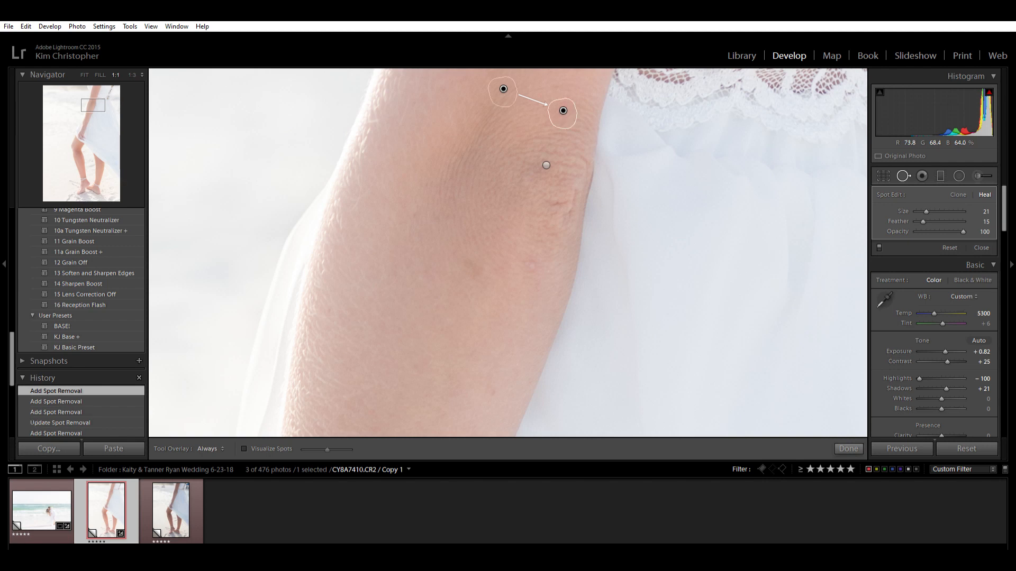
{"action": "left_click_drag", "start_coordinate": [464, 268], "coordinate": [478, 272]}
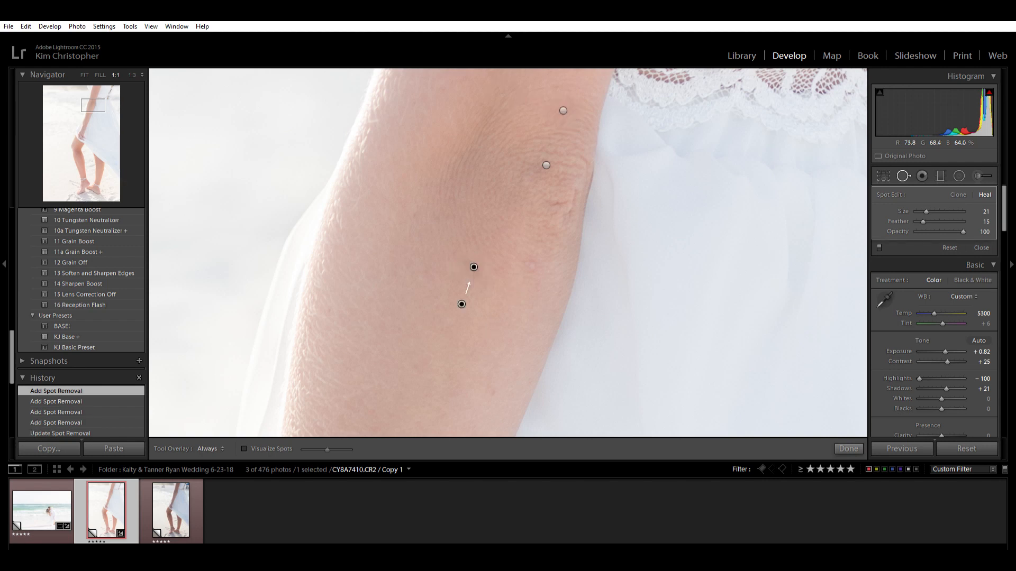
{"action": "left_click", "coordinate": [530, 265]}
{"action": "left_click", "coordinate": [982, 248]}
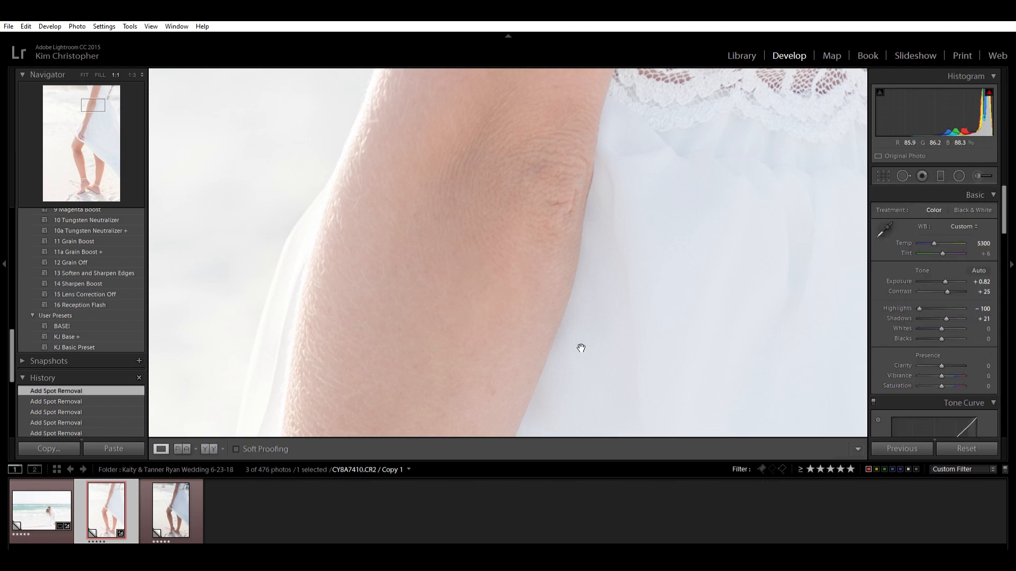
{"action": "left_click", "coordinate": [686, 251]}
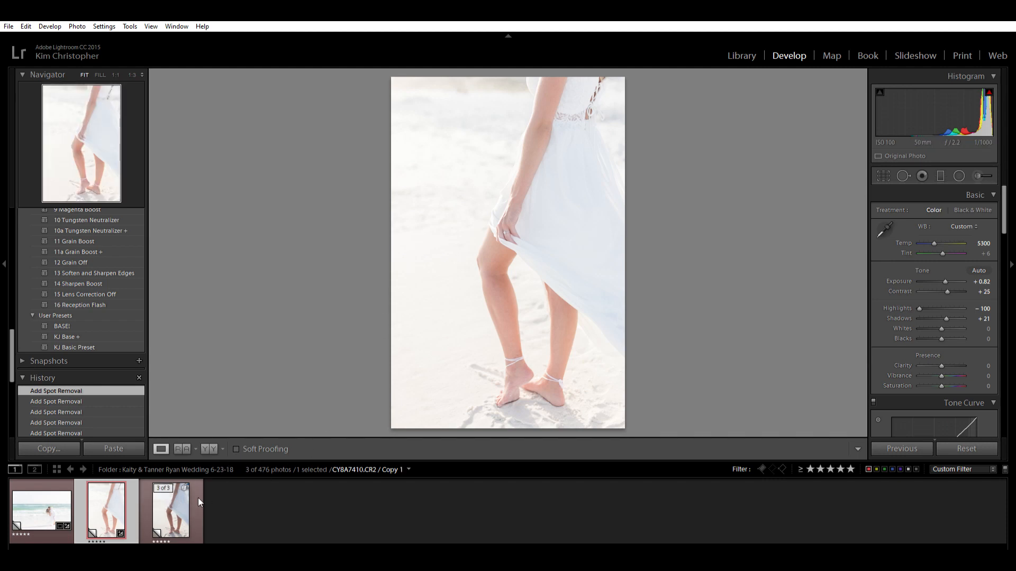
- Apply the 1 Noble BLK and 7a BLK Grain Soften presets to the unedited second virtual copy of the legs photo
{"action": "left_click", "coordinate": [175, 505]}
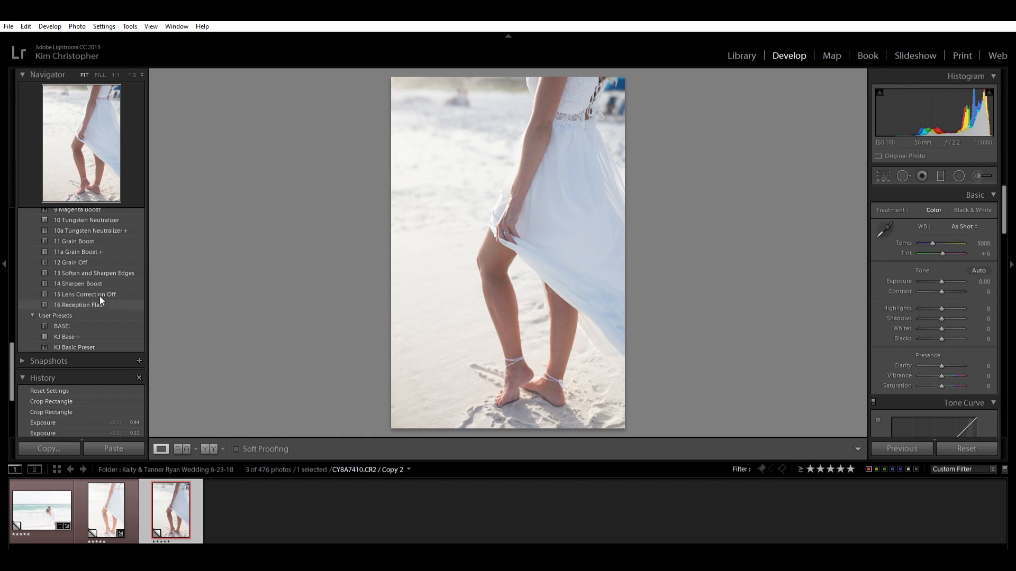
{"action": "scroll", "coordinate": [85, 294], "scroll_direction": "up", "scroll_amount": 3}
{"action": "scroll", "coordinate": [82, 294], "scroll_direction": "up", "scroll_amount": 3}
{"action": "scroll", "coordinate": [74, 310], "scroll_direction": "up", "scroll_amount": 3}
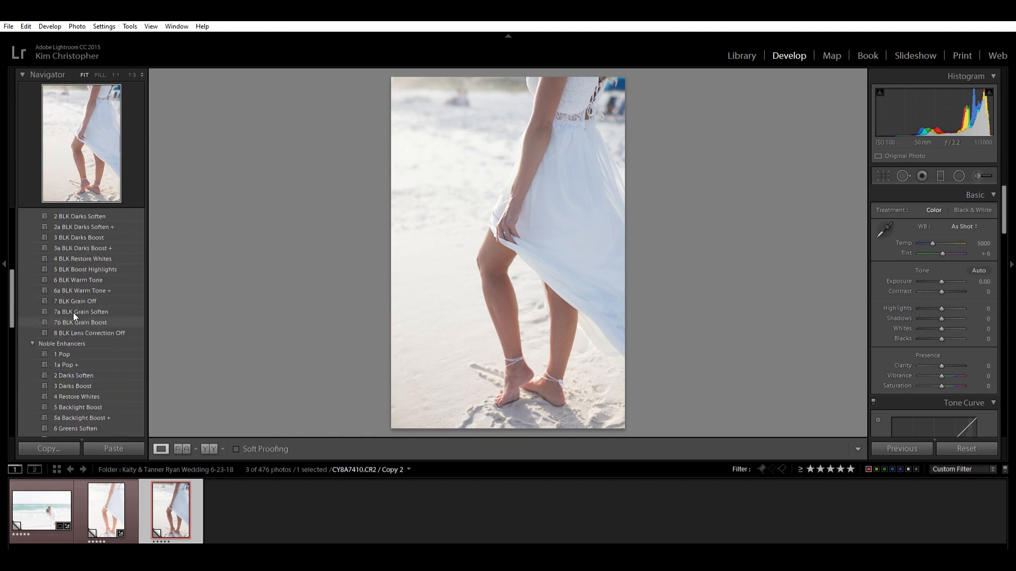
{"action": "left_click", "coordinate": [88, 262]}
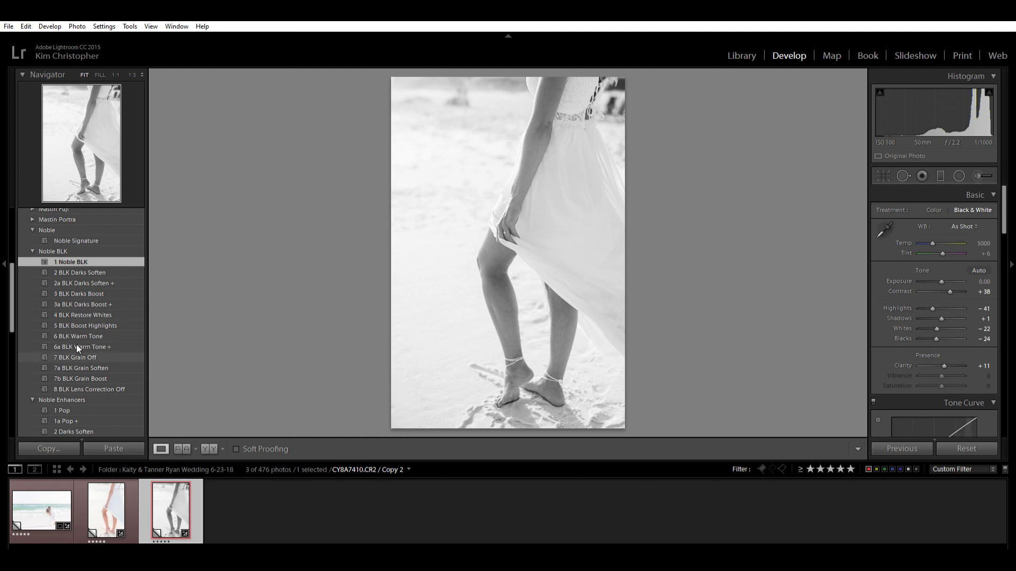
{"action": "left_click", "coordinate": [79, 368]}
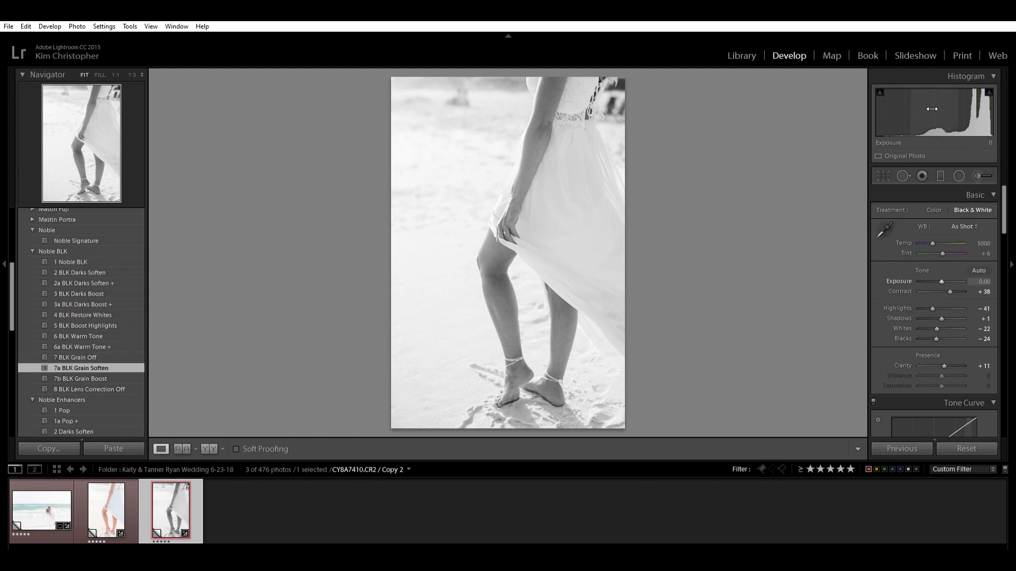
- Set the black-and-white copy's exposure to +0.40 and crop away its top and right side at the original aspect ratio
{"action": "left_click_drag", "start_coordinate": [935, 109], "coordinate": [952, 109]}
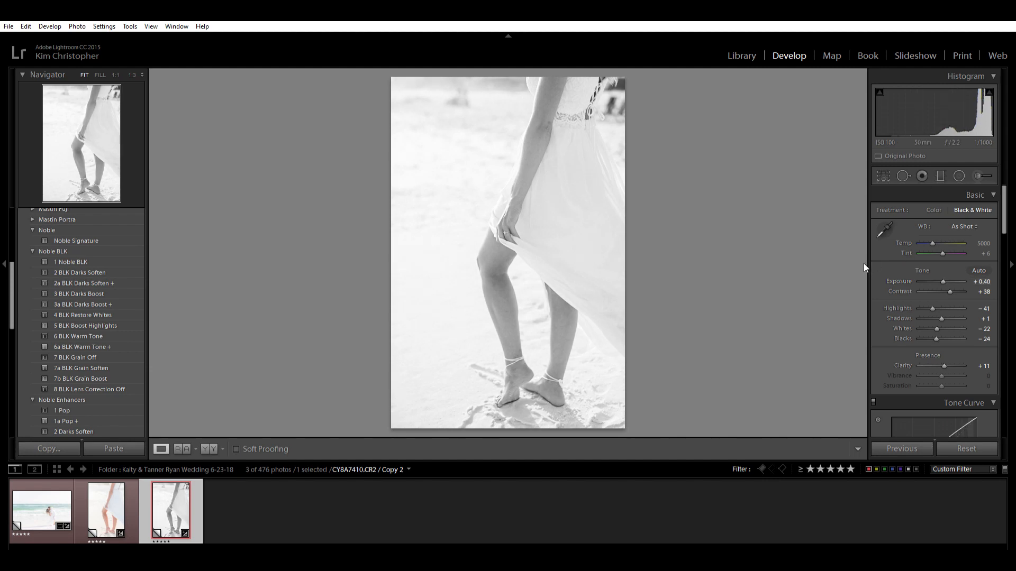
{"action": "left_click", "coordinate": [883, 174]}
{"action": "left_click_drag", "start_coordinate": [629, 70], "coordinate": [626, 86]}
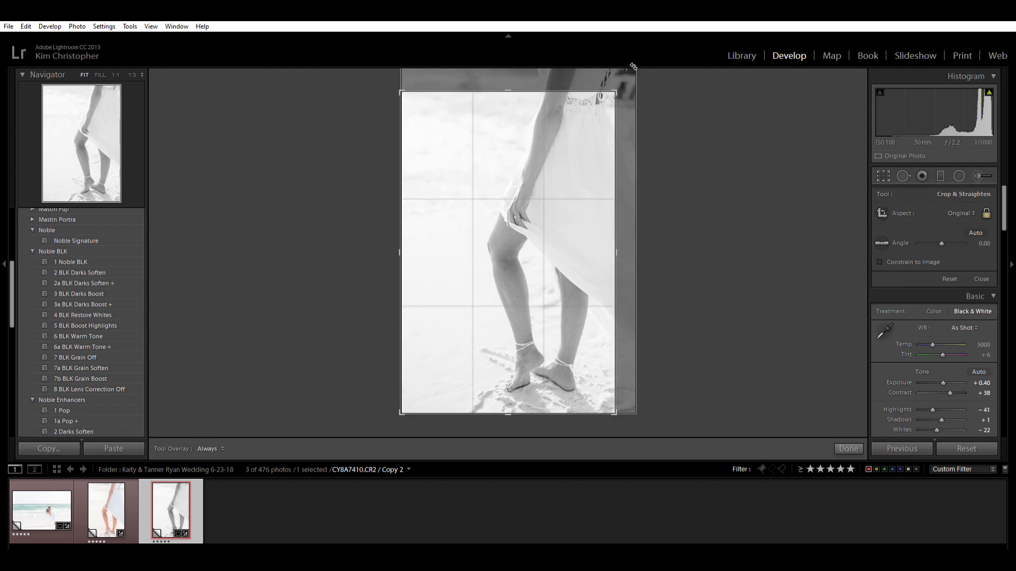
{"action": "key", "text": "Return"}
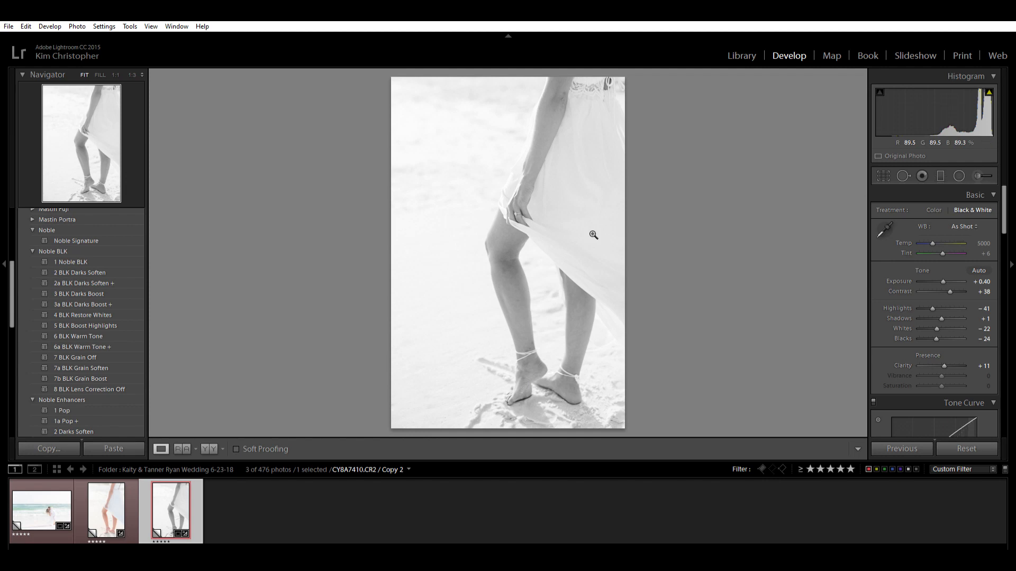